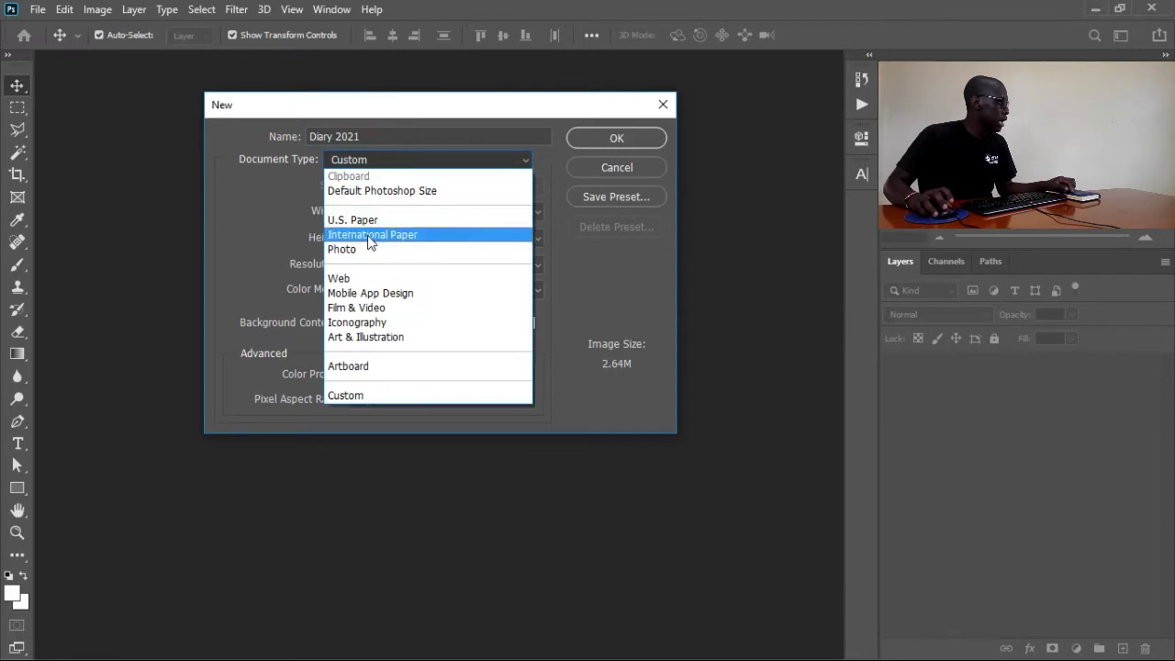
Create the new document with the International Paper type in A5 size.
left_click(370, 237)
left_click(379, 185)
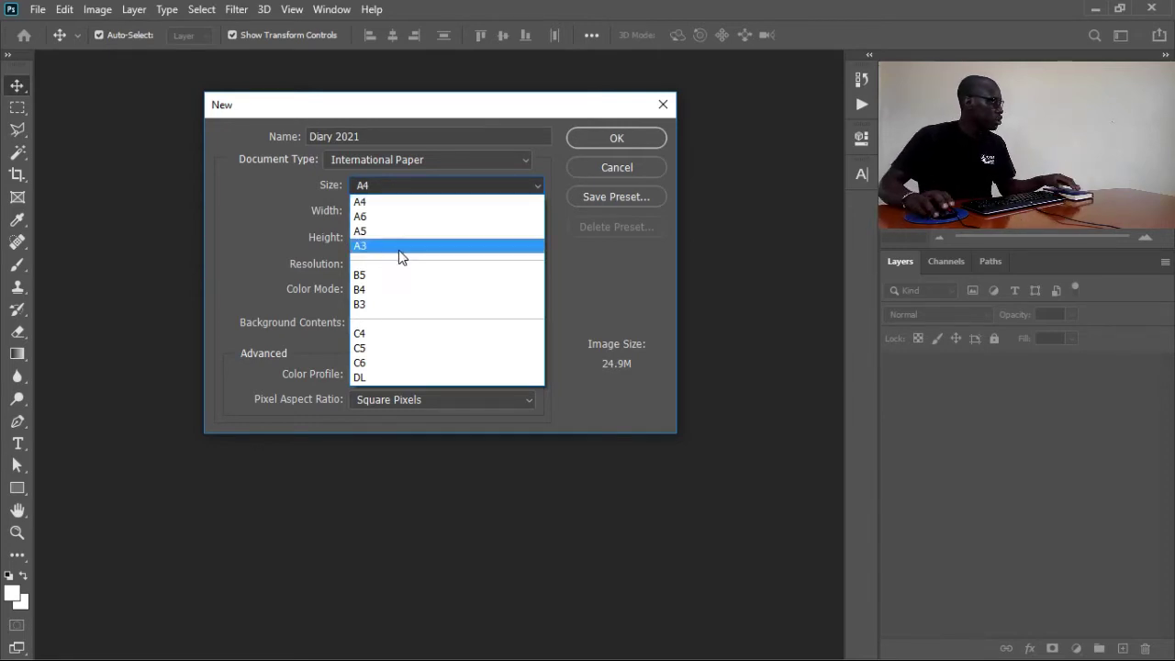
left_click(361, 230)
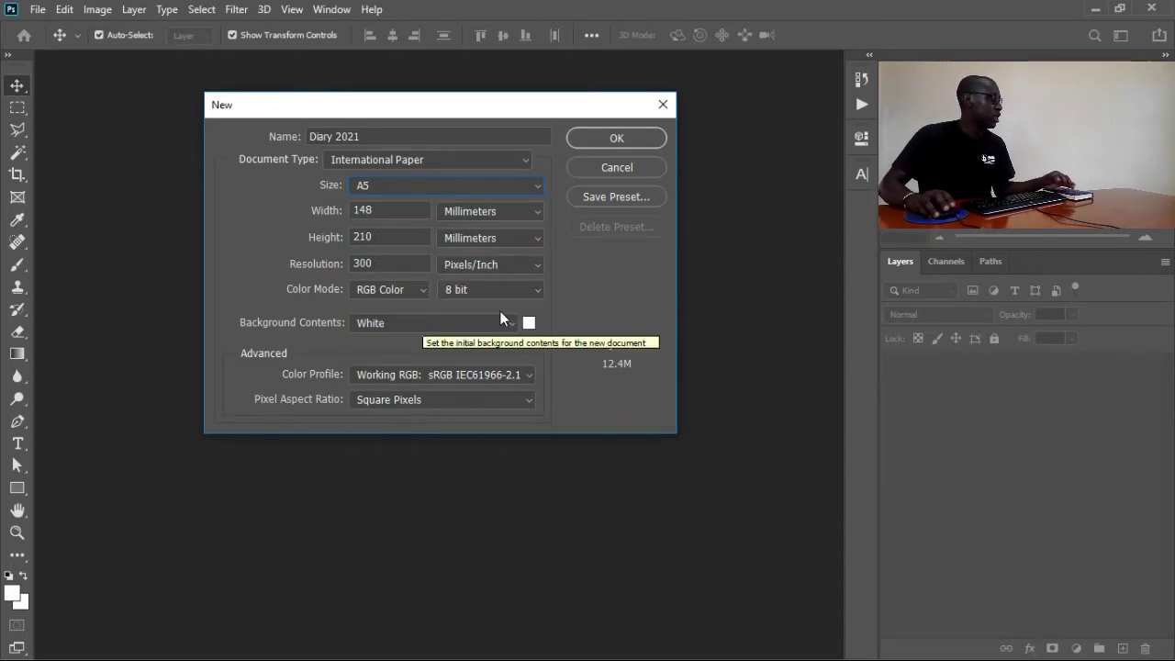
left_click(597, 143)
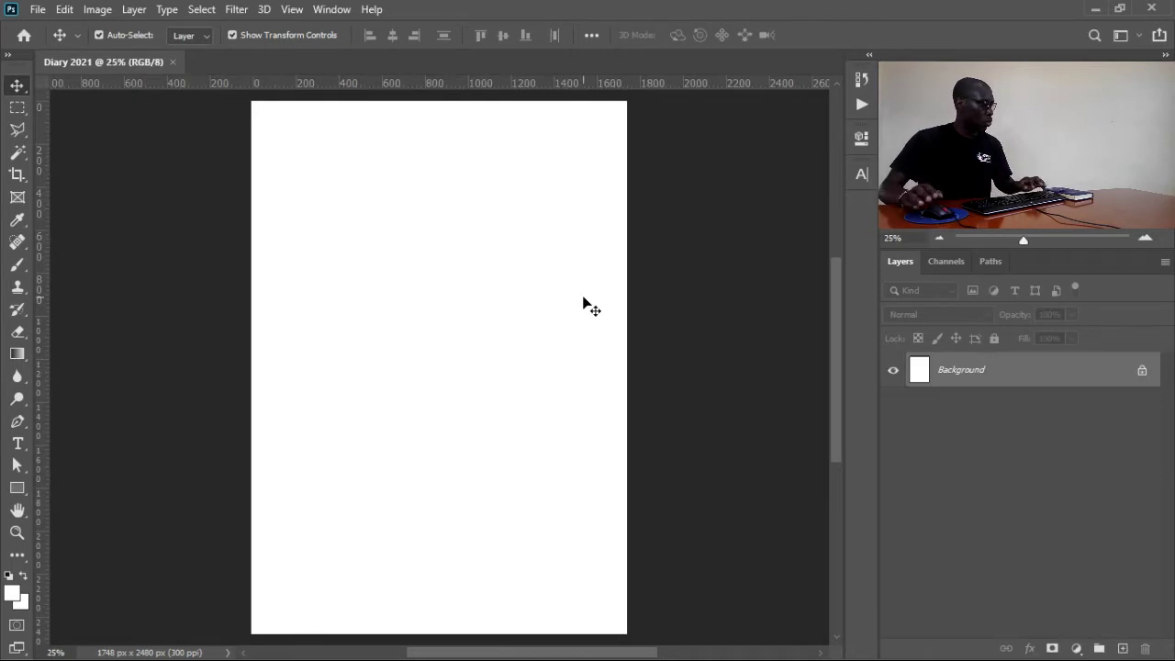
Add the horizontal text "ERO PRODUCTIONS" in the upper part of the blank page.
key("ctrl+space")
left_click_drag(629, 322, 623, 326)
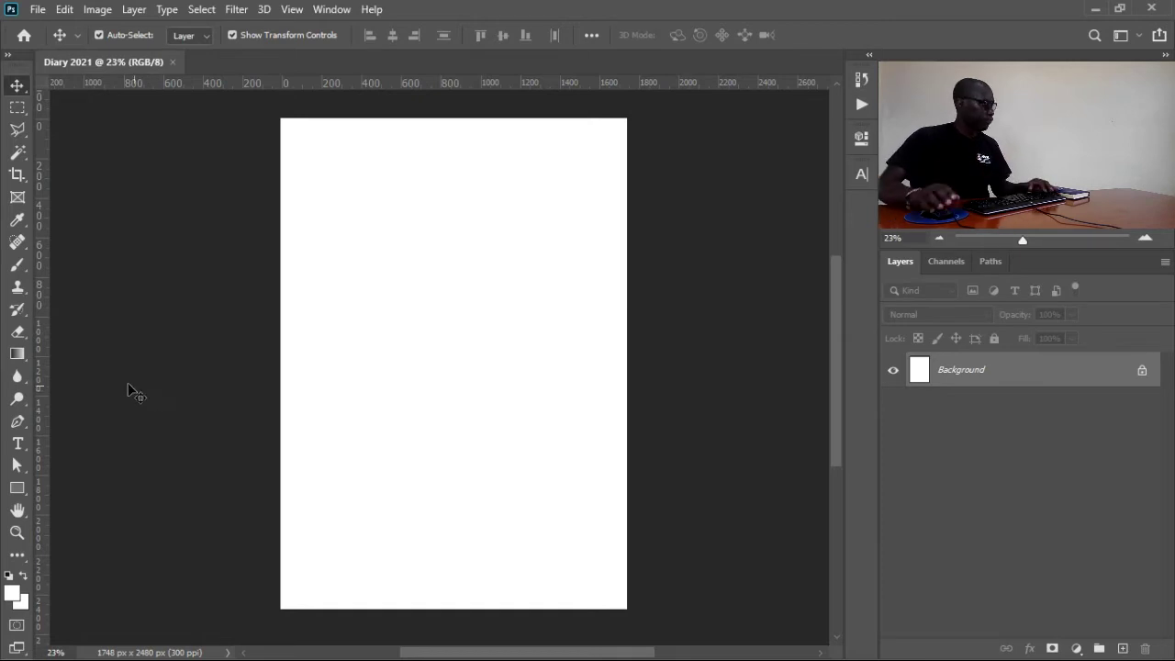
left_click(18, 443)
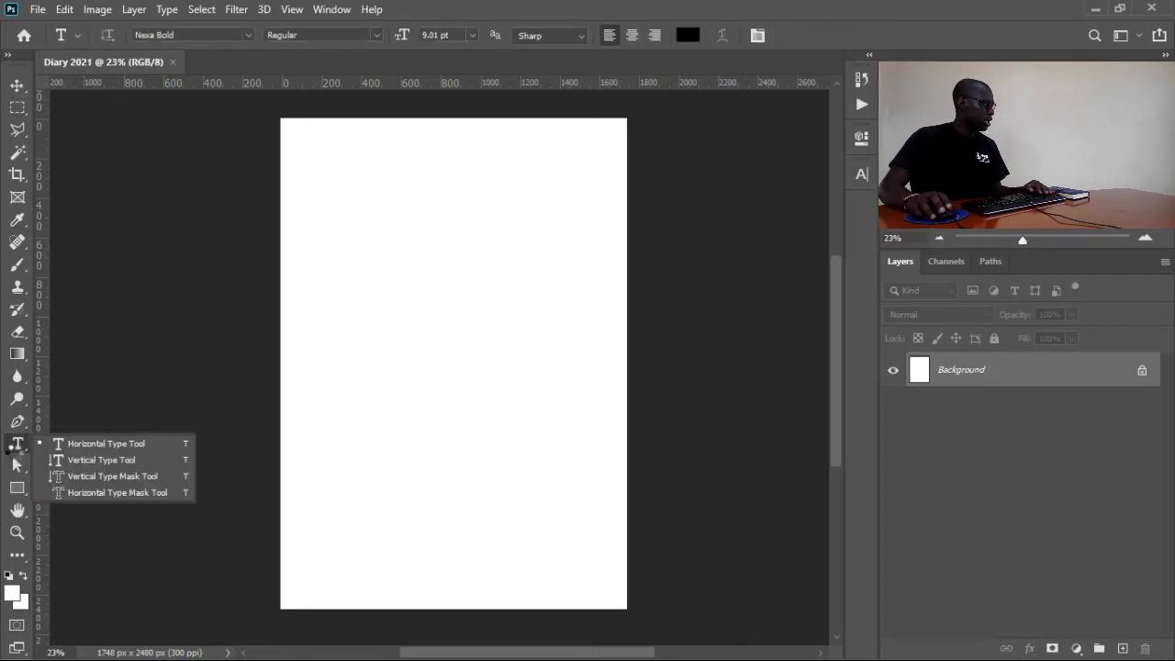
left_click(80, 444)
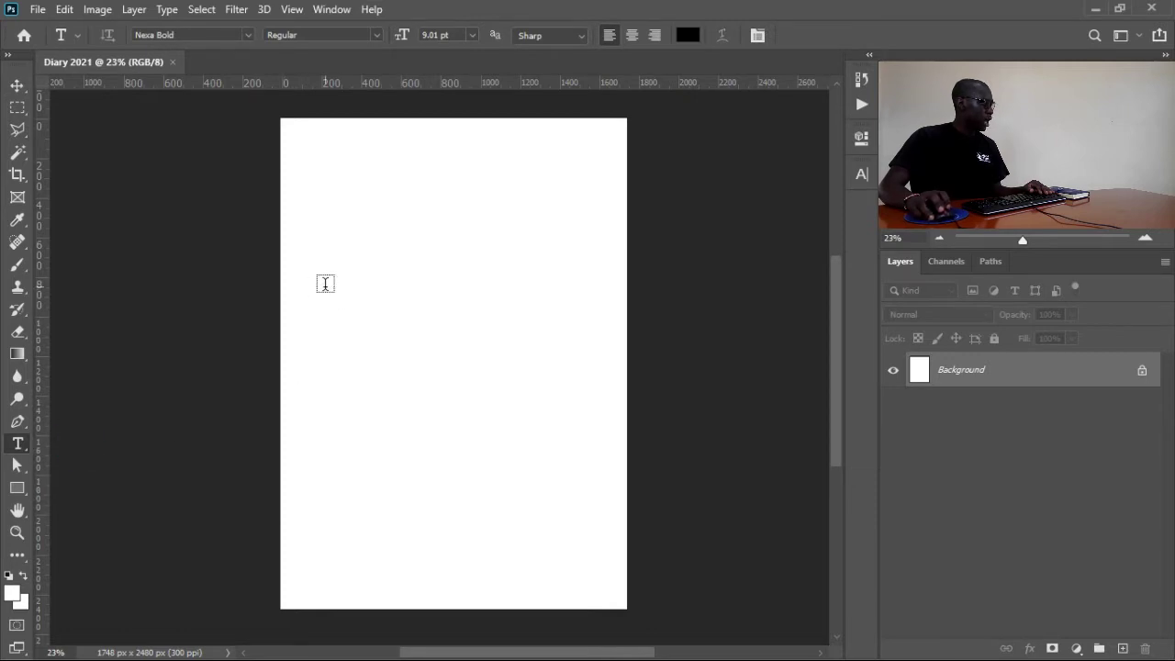
left_click(406, 321)
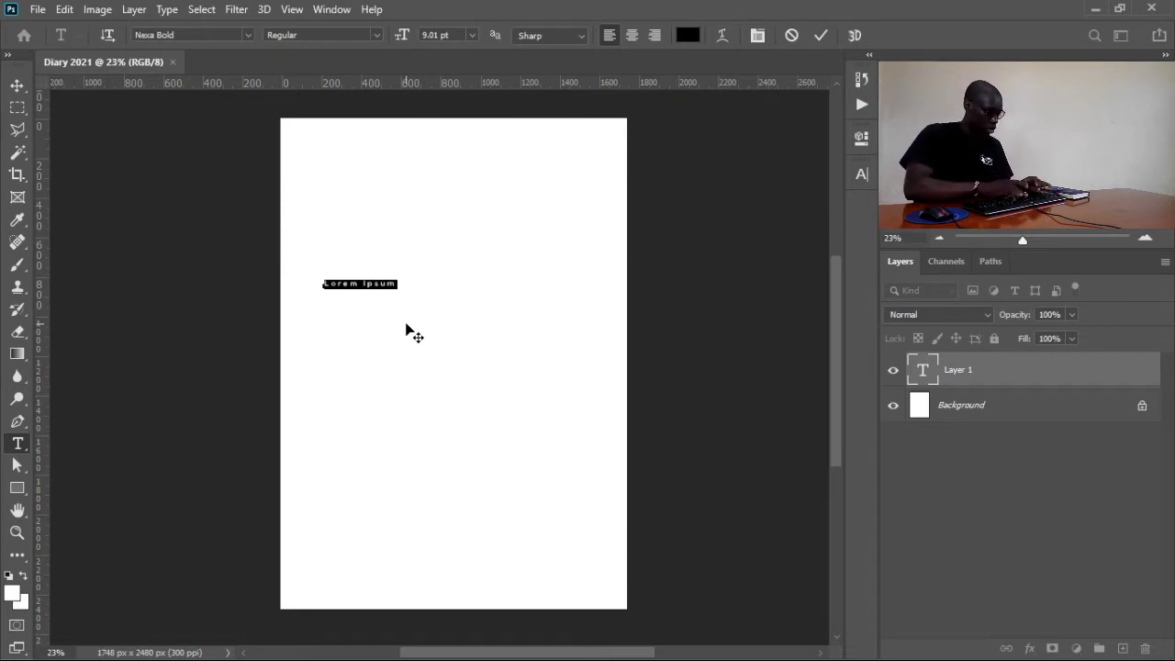
type("2021 DIAR")
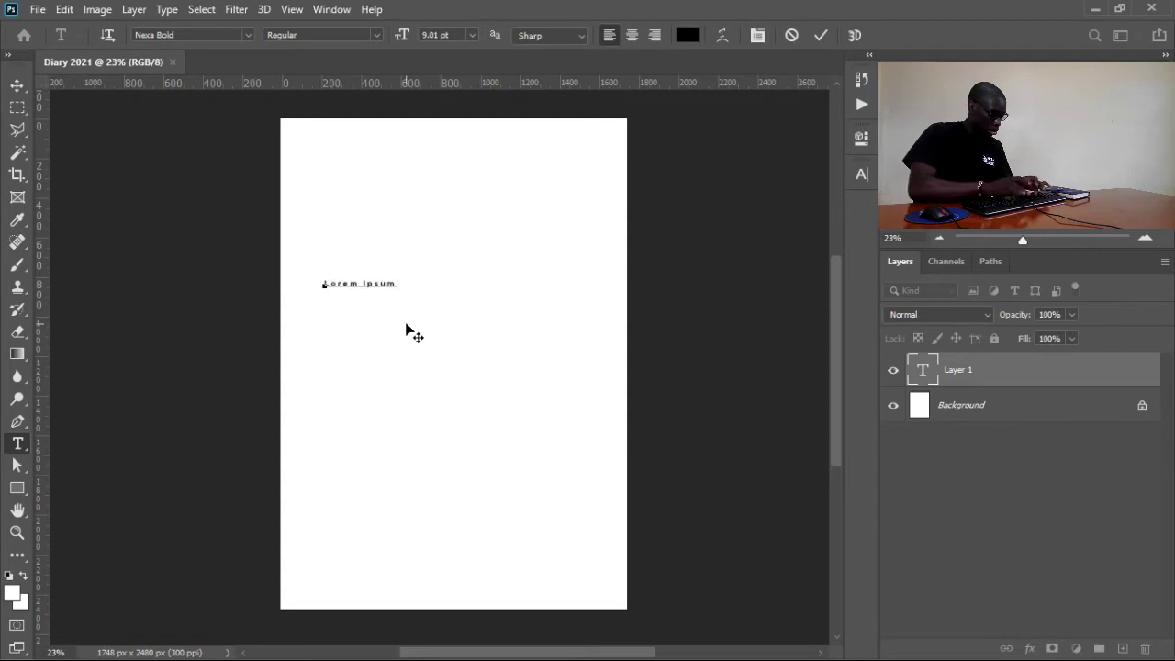
type("TIONS")
key("Return")
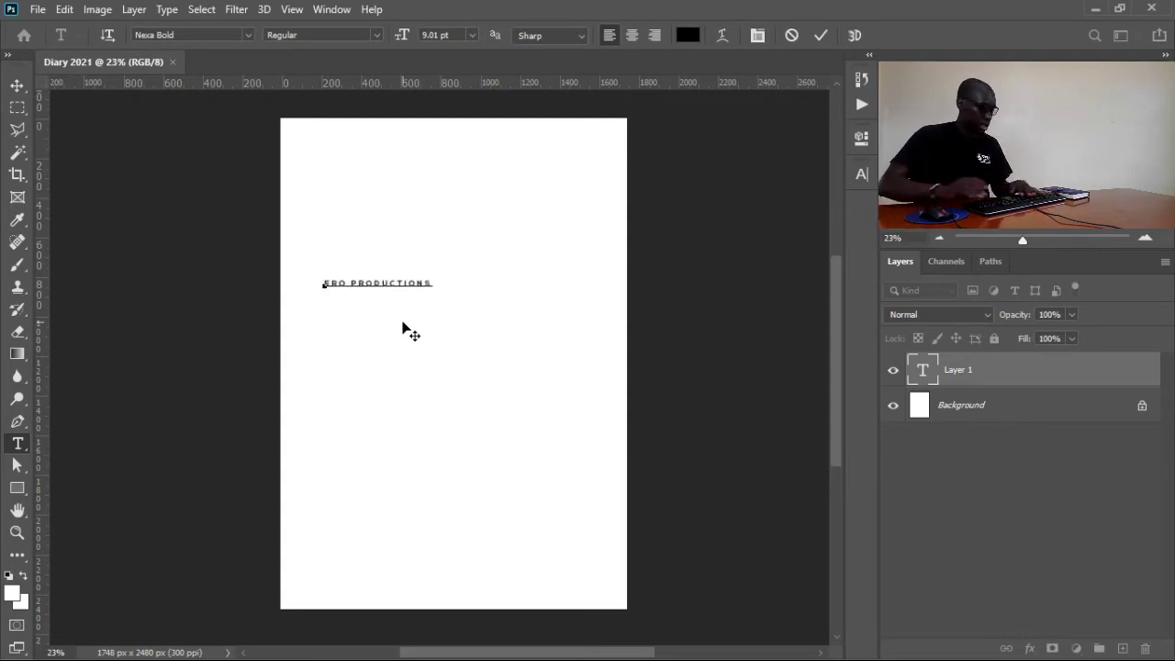
left_click(819, 35)
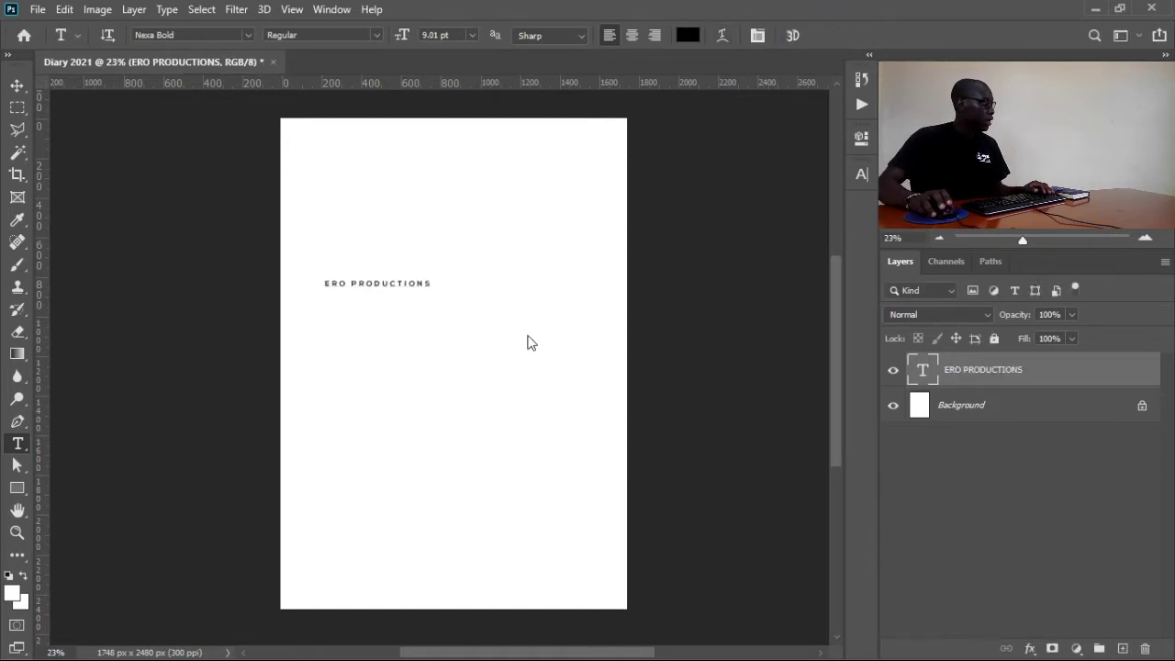
Set the ERO PRODUCTIONS text's tracking to 0 and its font size to 33.01 pt.
left_click(860, 176)
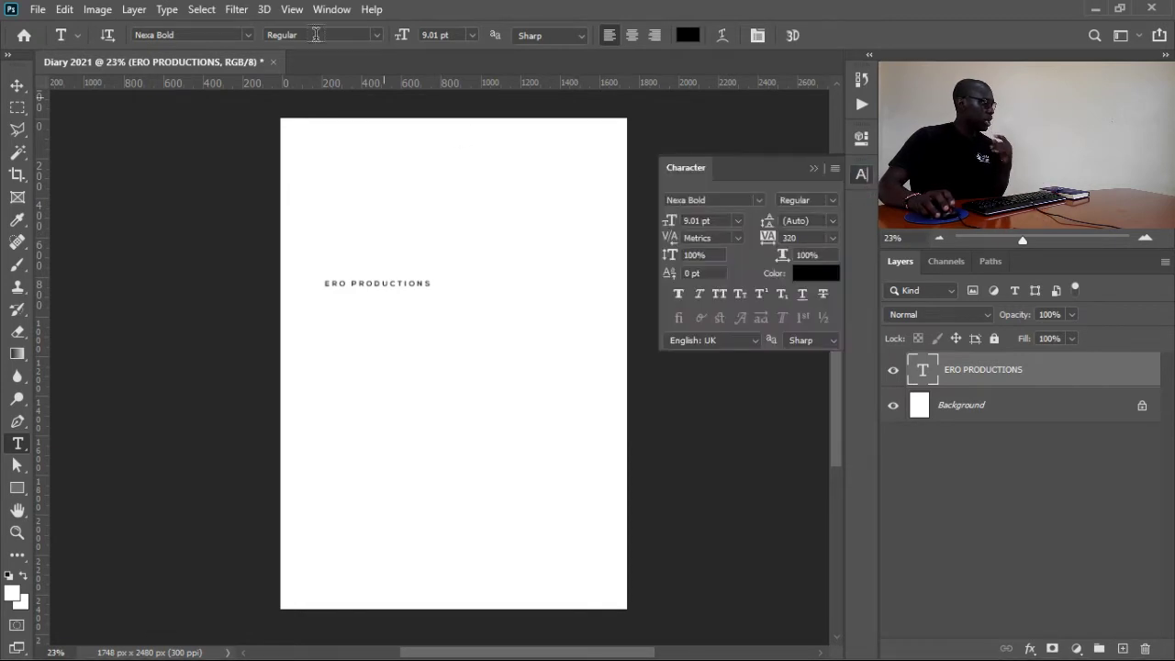
left_click(331, 10)
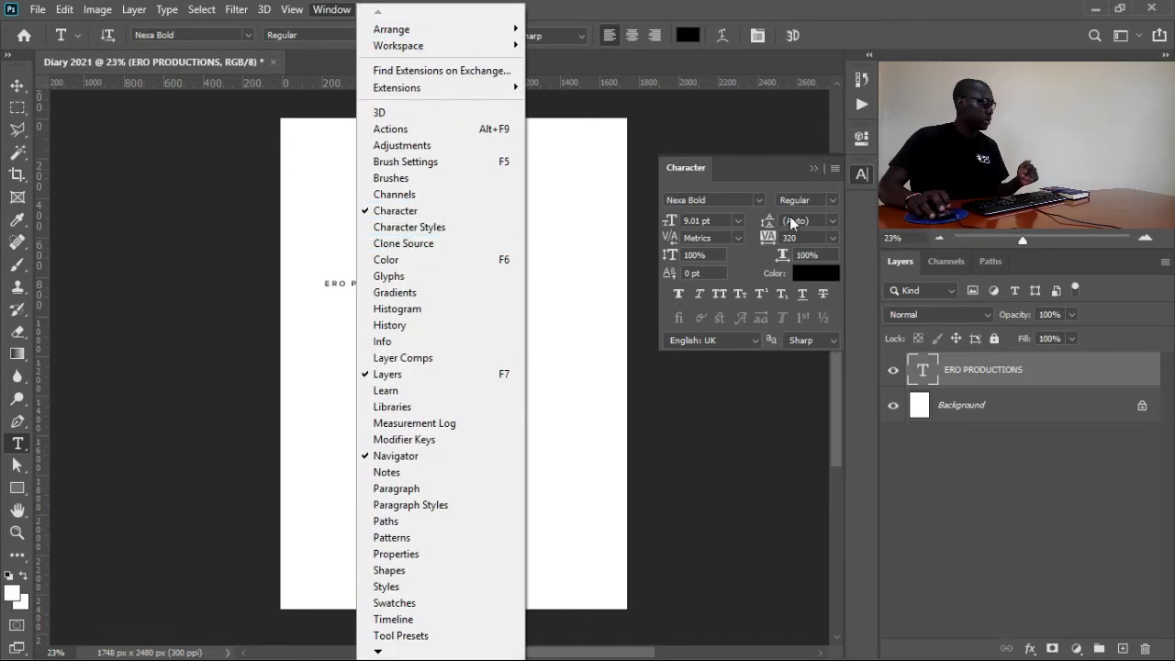
left_click(820, 169)
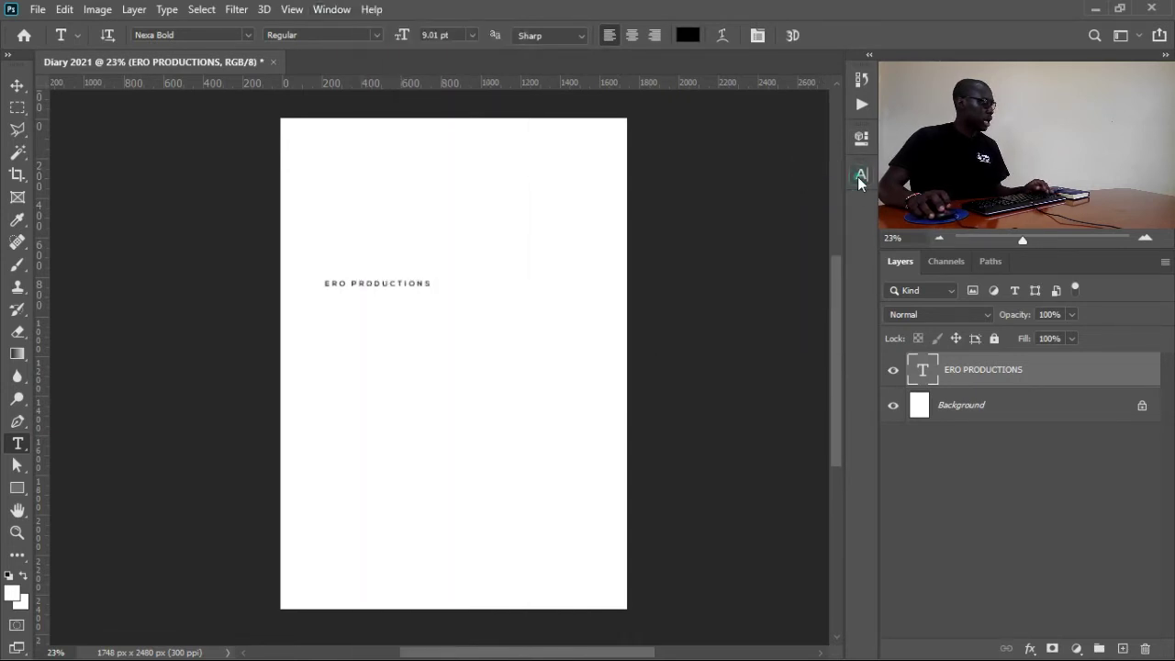
left_click(860, 178)
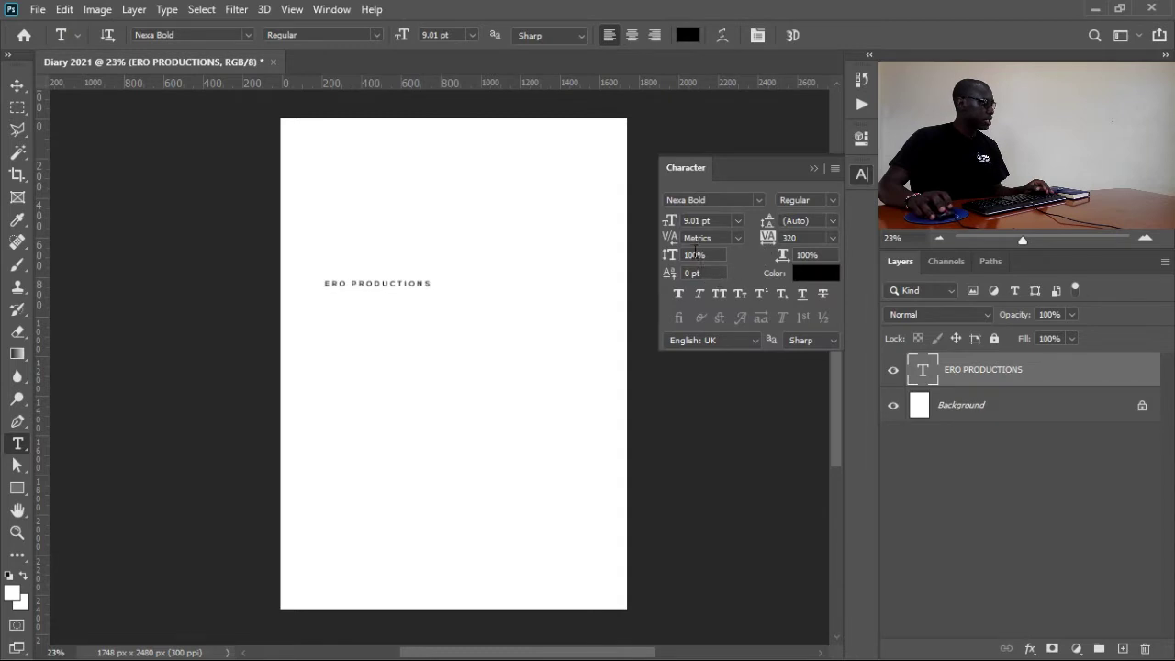
mouse_move(672, 221)
left_mouse_down()
mouse_move(701, 218)
mouse_move(668, 221)
left_mouse_up()
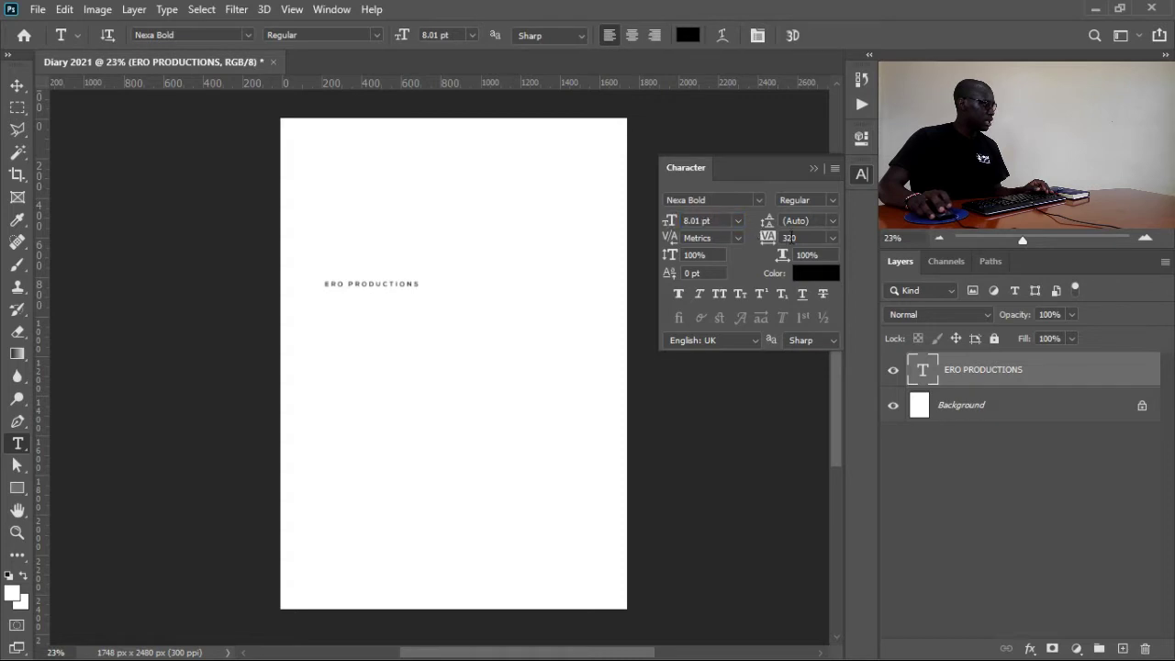
left_click(793, 236)
type("0")
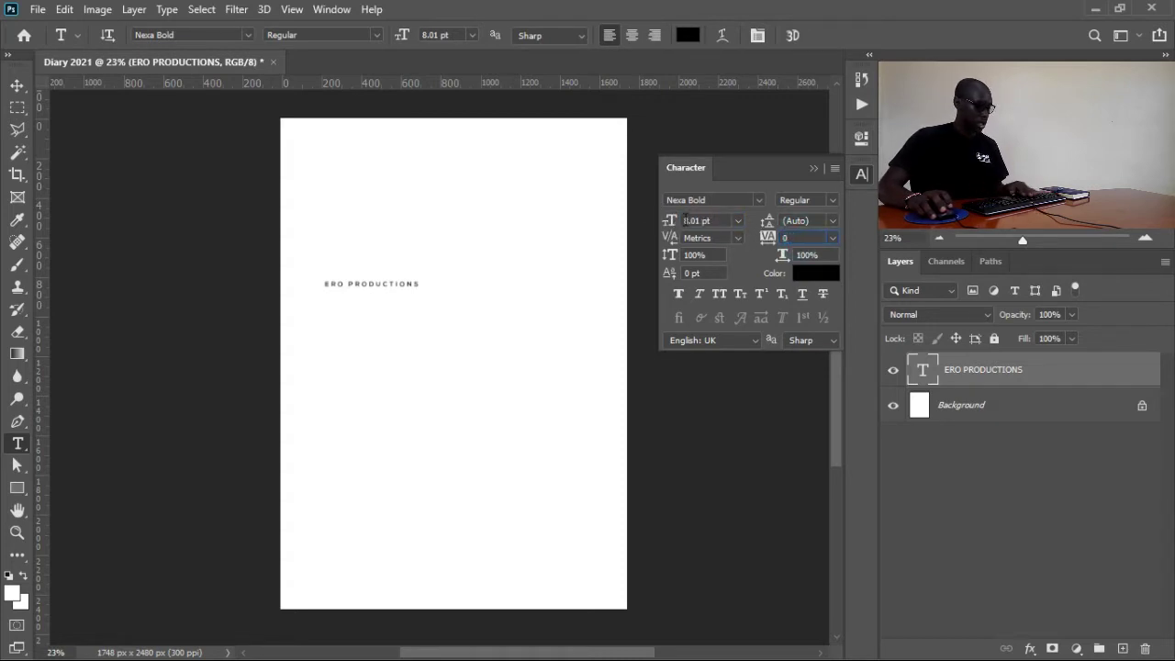
left_click(667, 218)
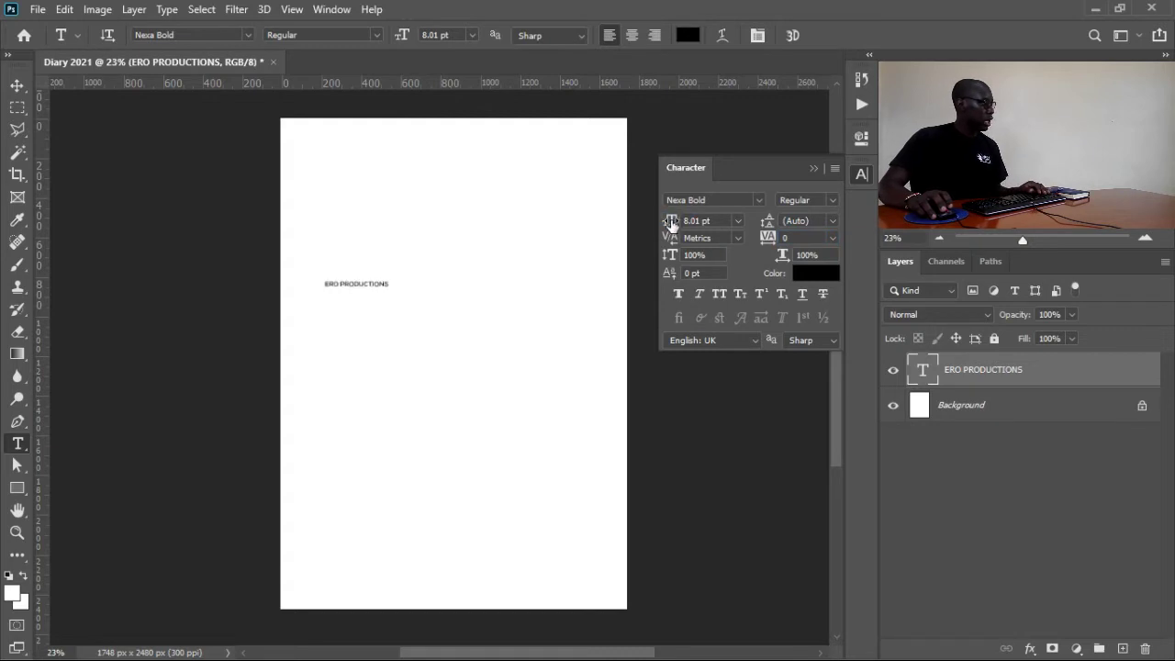
left_click_drag(670, 223, 695, 219)
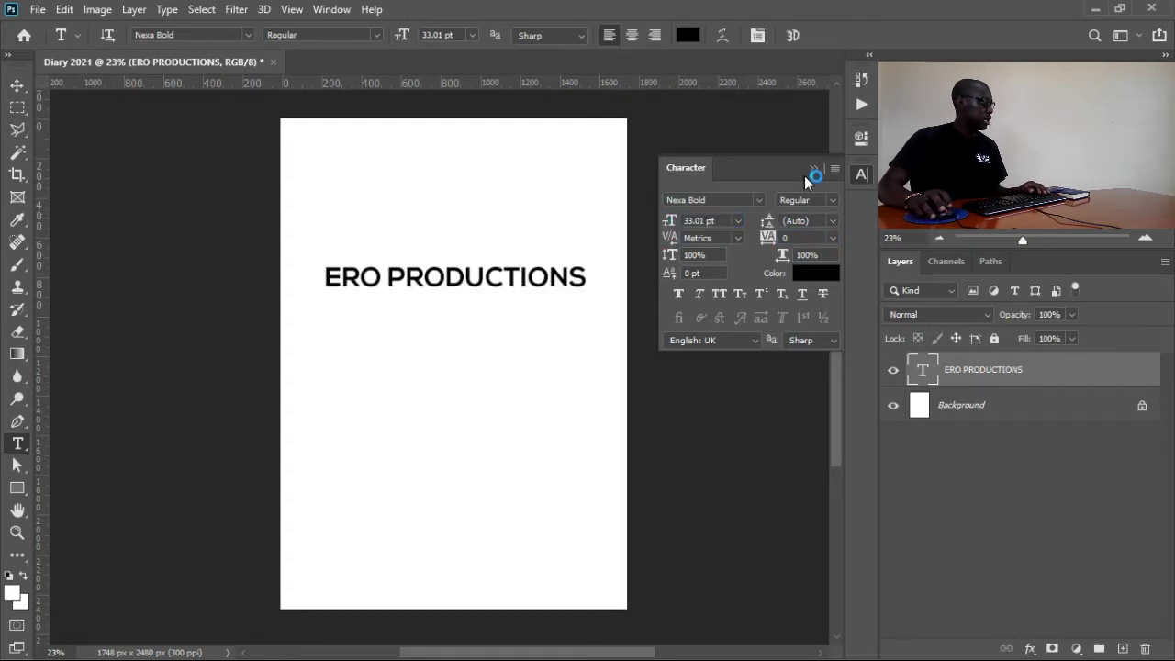
Change the ERO PRODUCTIONS text's font to Raleway Heavy.
left_click(714, 201)
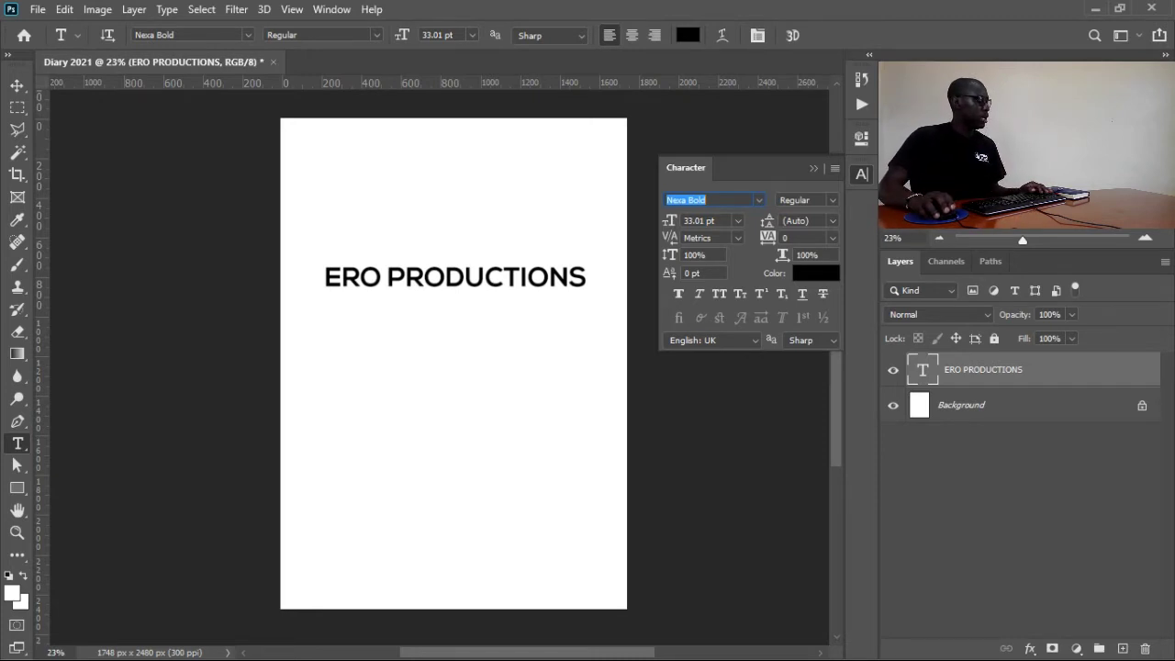
left_click(759, 200)
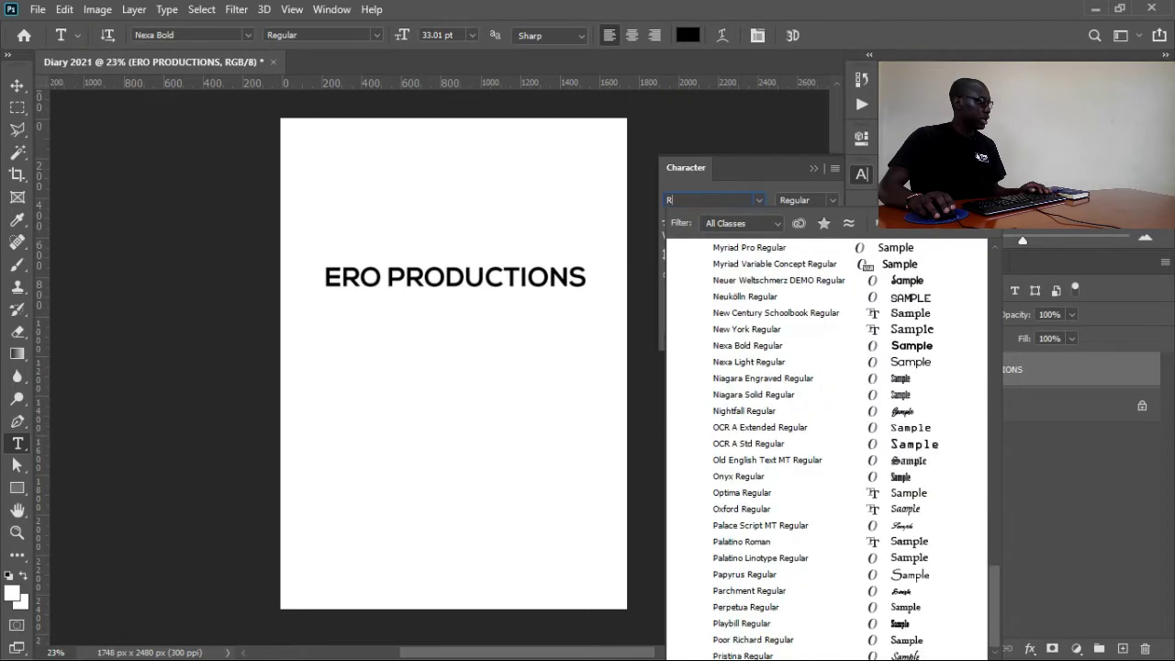
type("RALE")
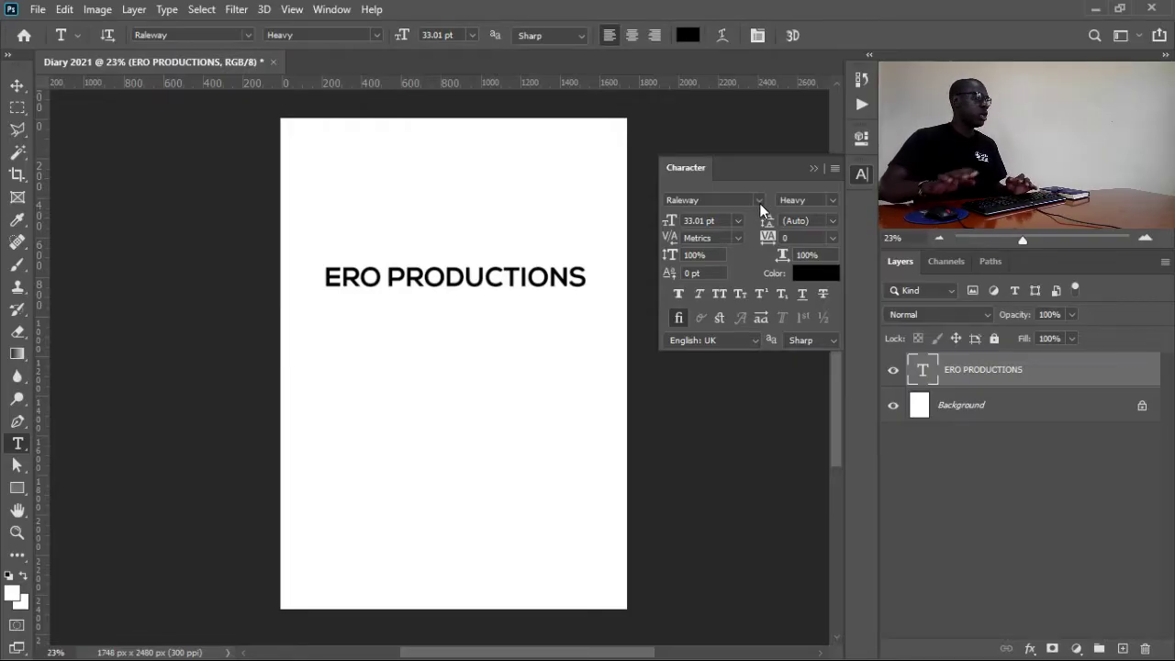
left_click(760, 201)
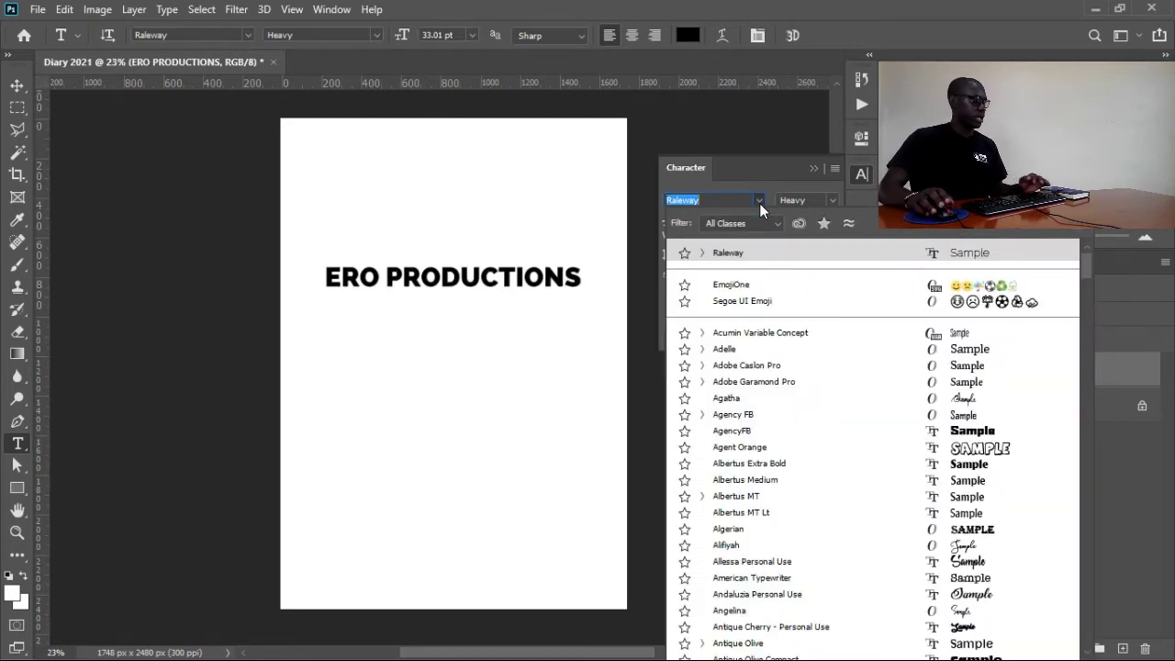
left_click(759, 203)
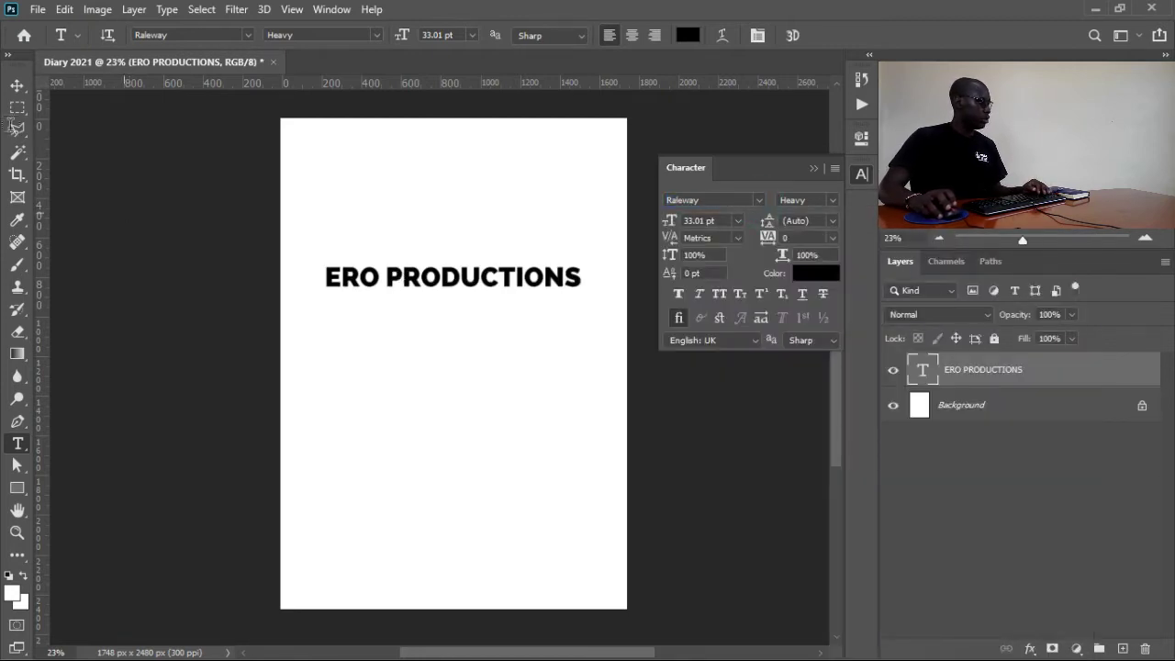
Move the ERO PRODUCTIONS text up the page, keeping it horizontally centred as a heading.
left_click(17, 85)
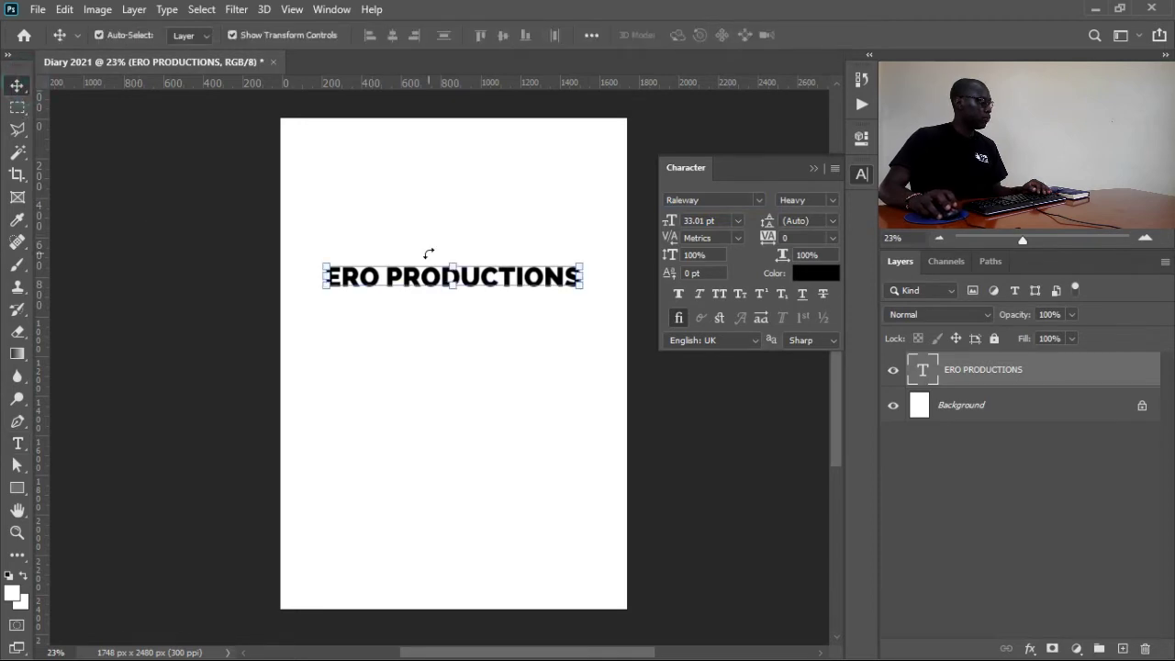
left_click_drag(486, 274, 481, 233)
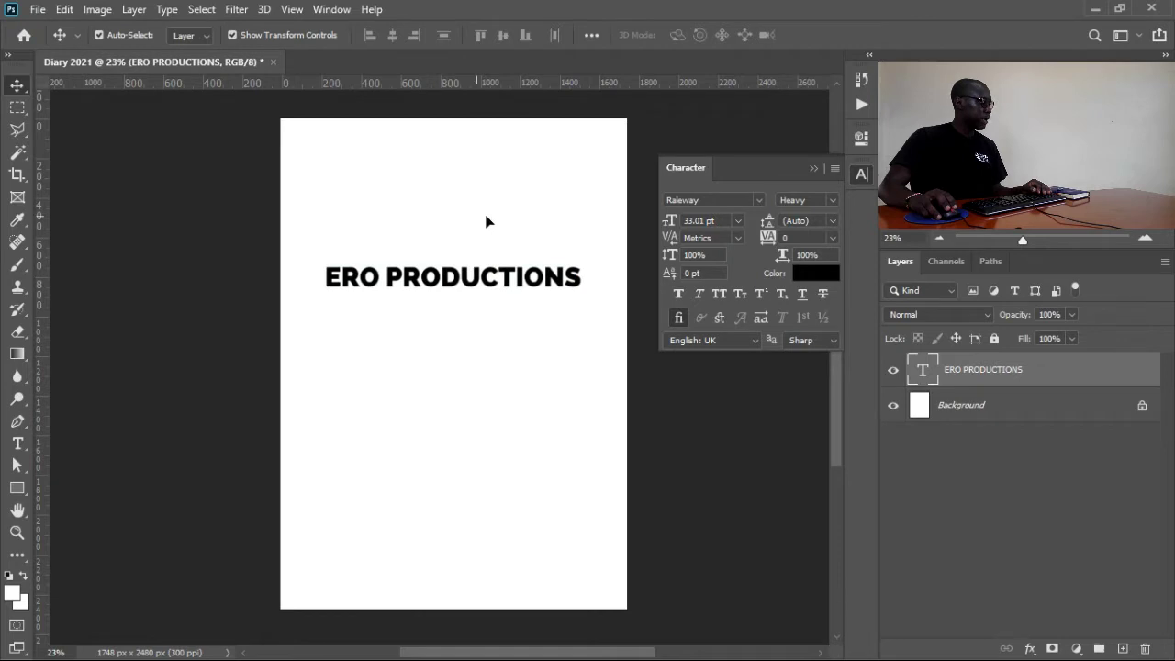
left_click_drag(486, 218, 504, 226)
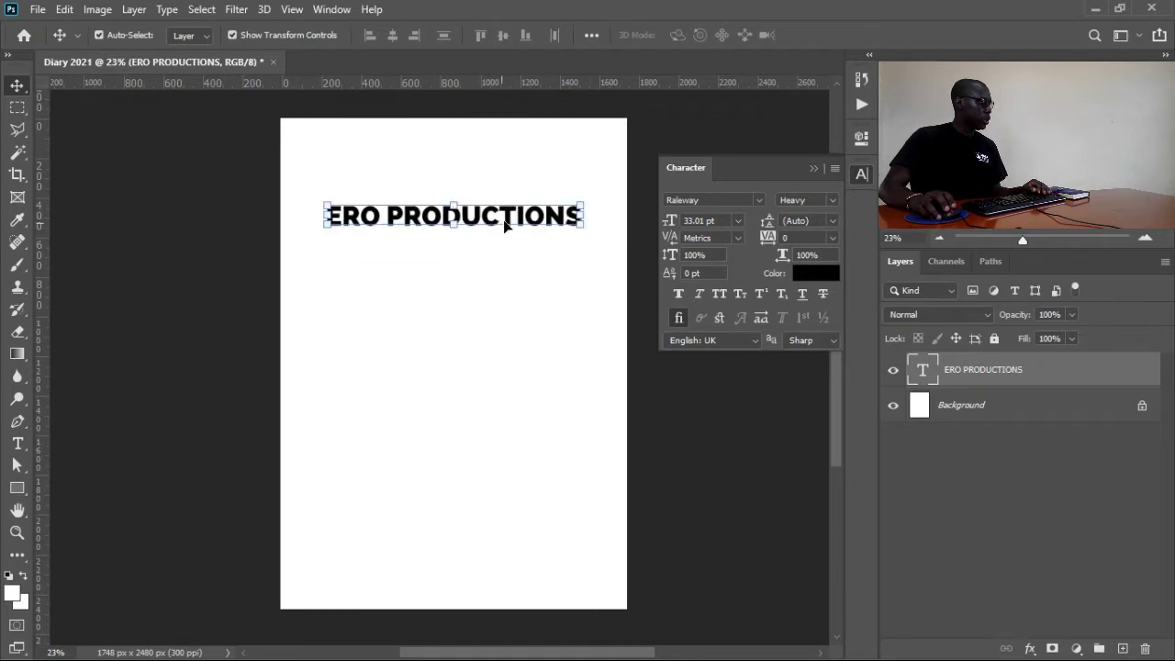
left_click(813, 169)
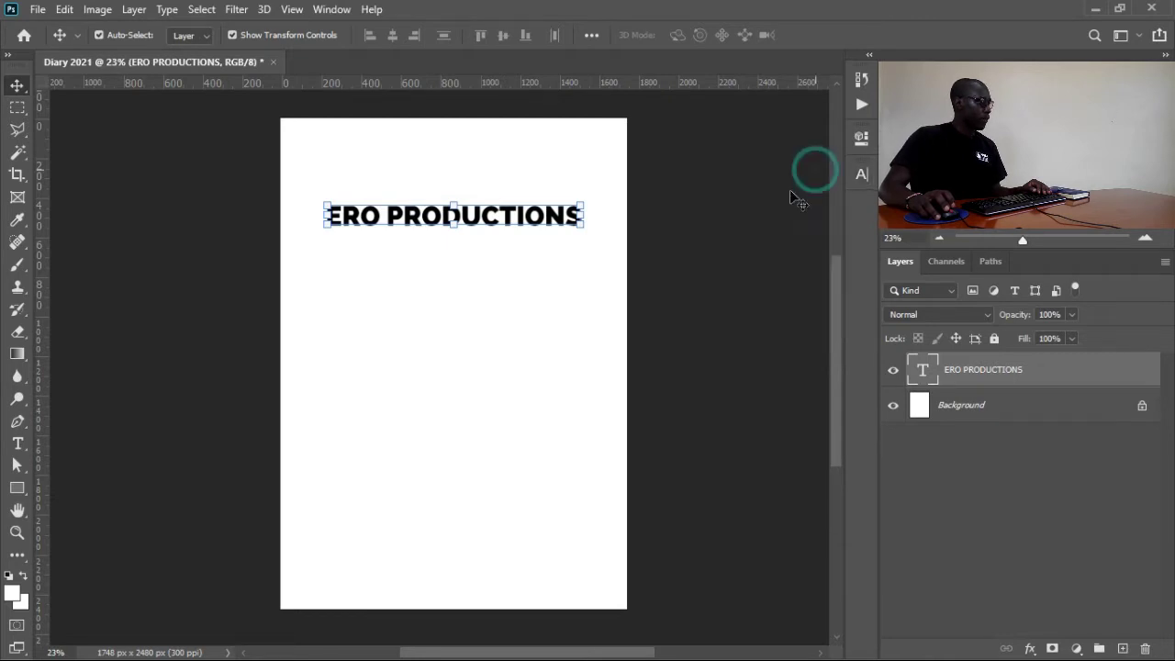
left_click(563, 322)
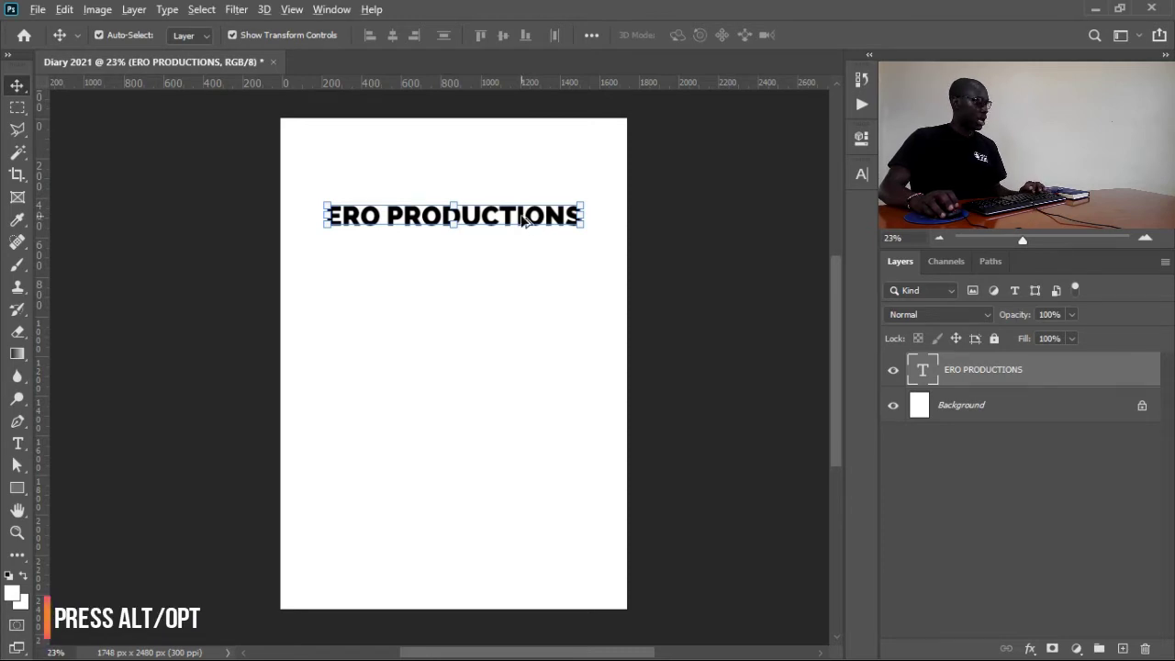
Duplicate the ERO PRODUCTIONS heading, replace the copy's text with "Keep Creating" and place it directly beneath the heading.
left_click_drag(520, 216, 529, 318)
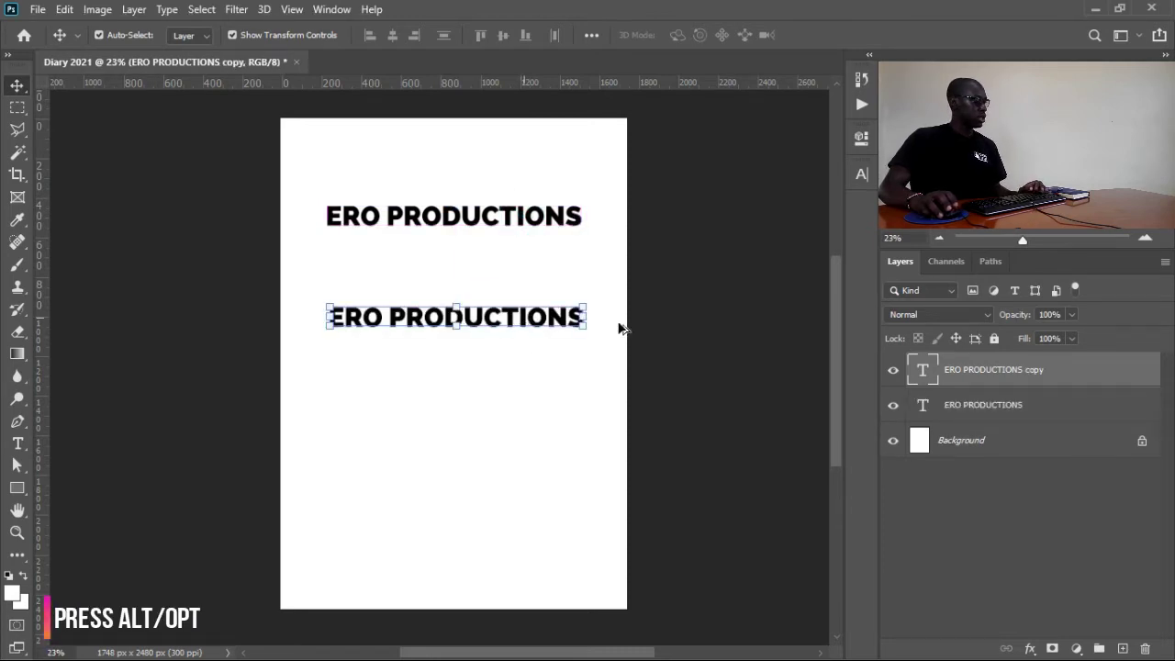
double_click(919, 371)
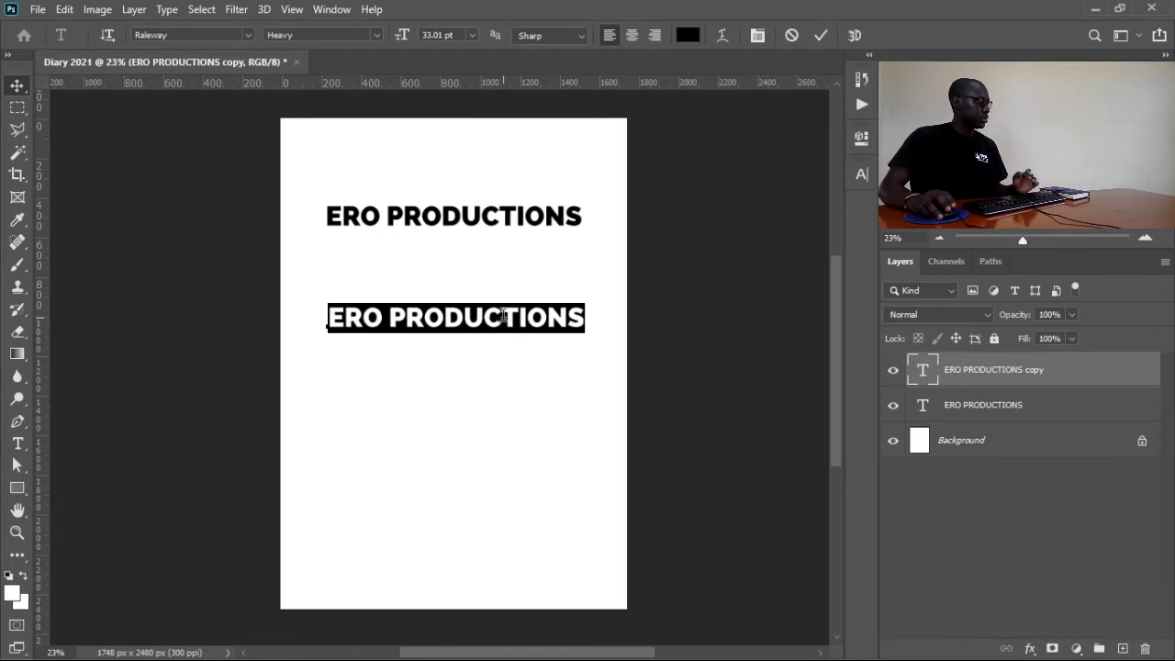
key("Left")
key("Right")
key("Right")
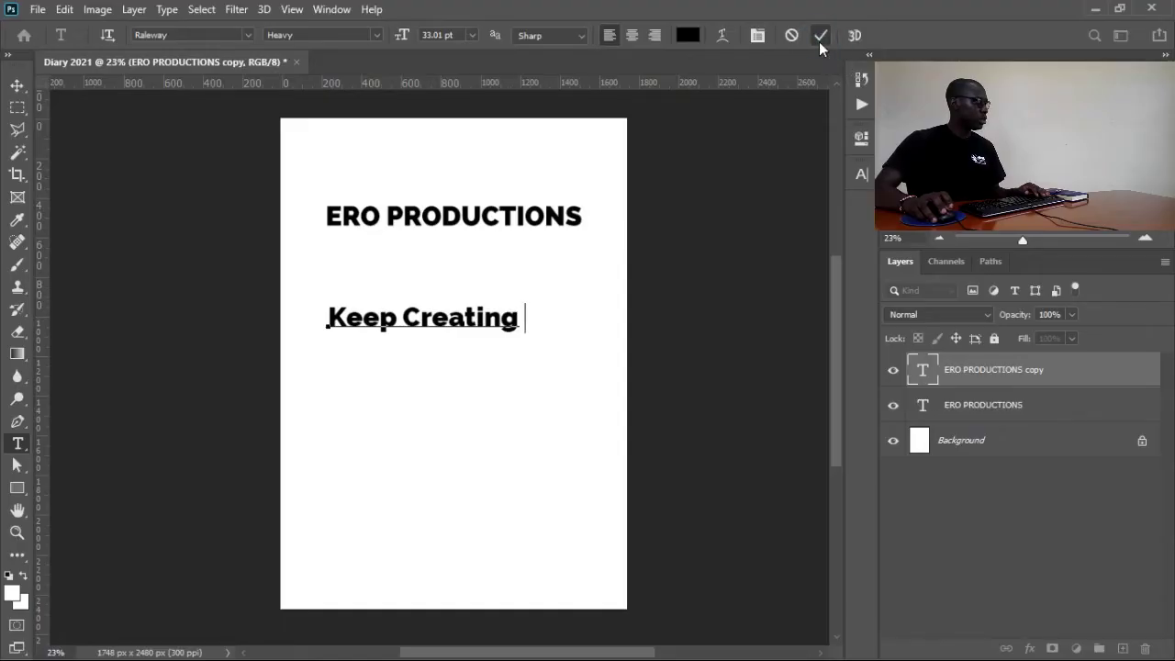
left_click(820, 37)
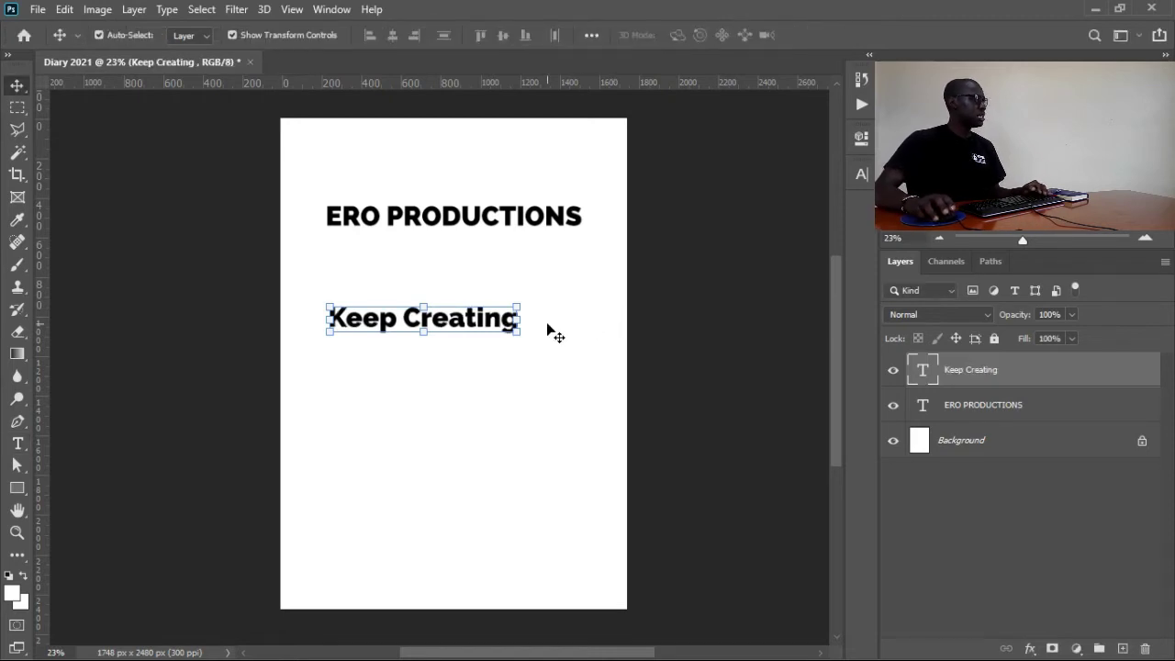
left_click_drag(477, 321, 505, 255)
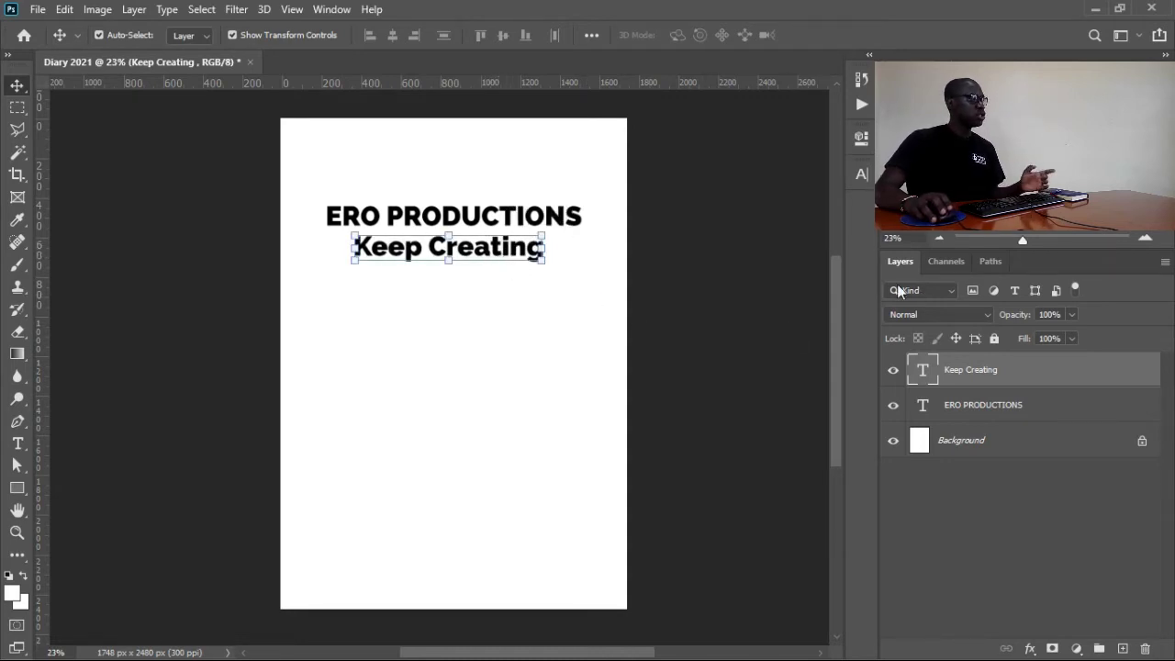
Change the font weight of the "Keep Creating" tagline to SemiBold.
left_click(863, 178)
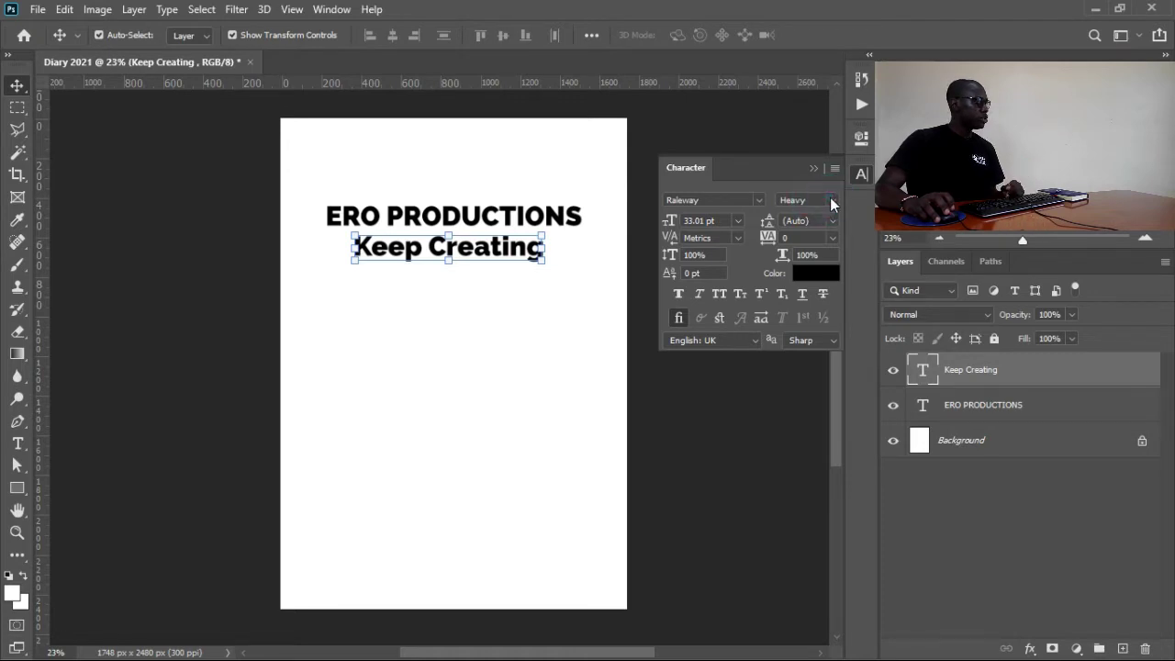
left_click(833, 200)
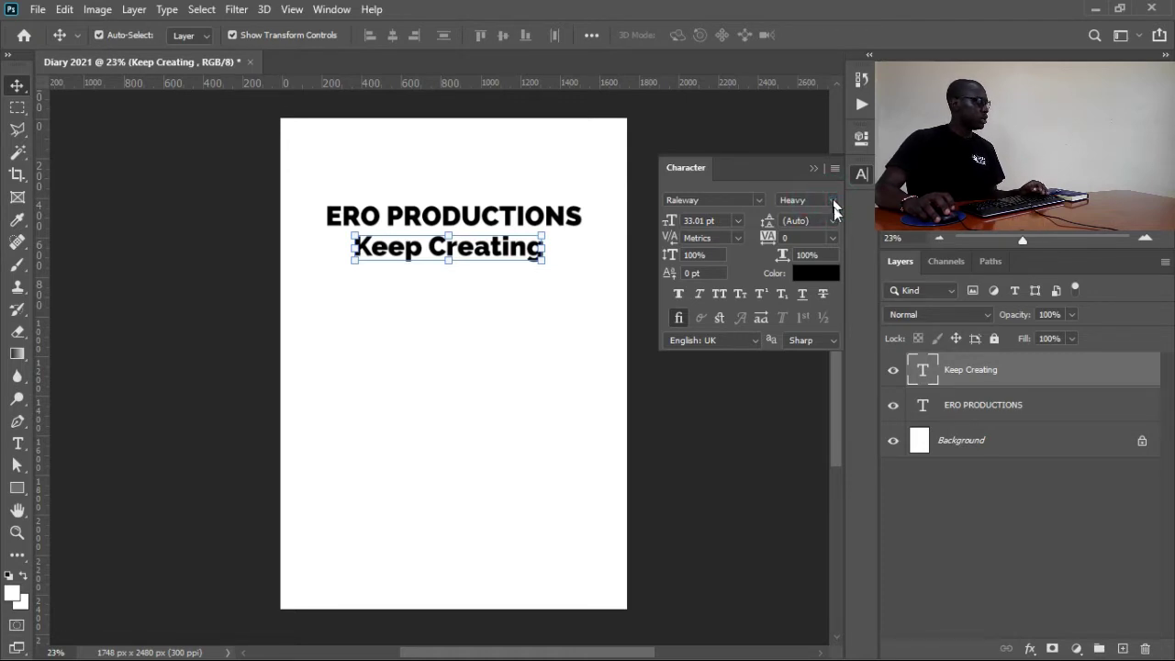
left_click(828, 205)
left_click(831, 201)
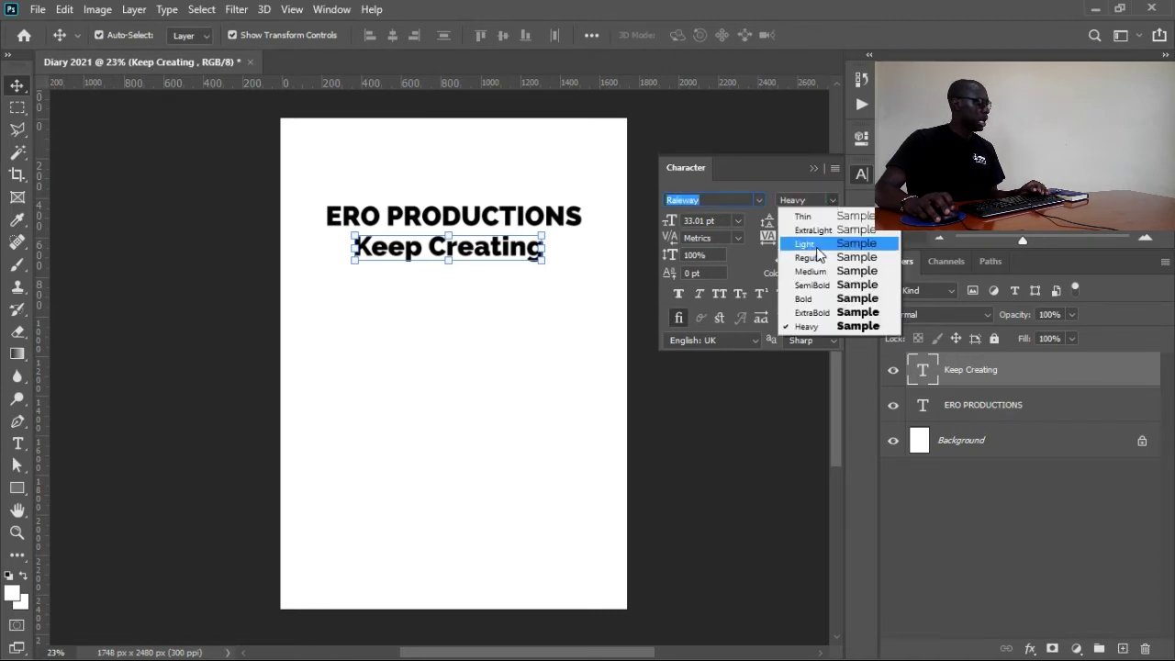
left_click(820, 285)
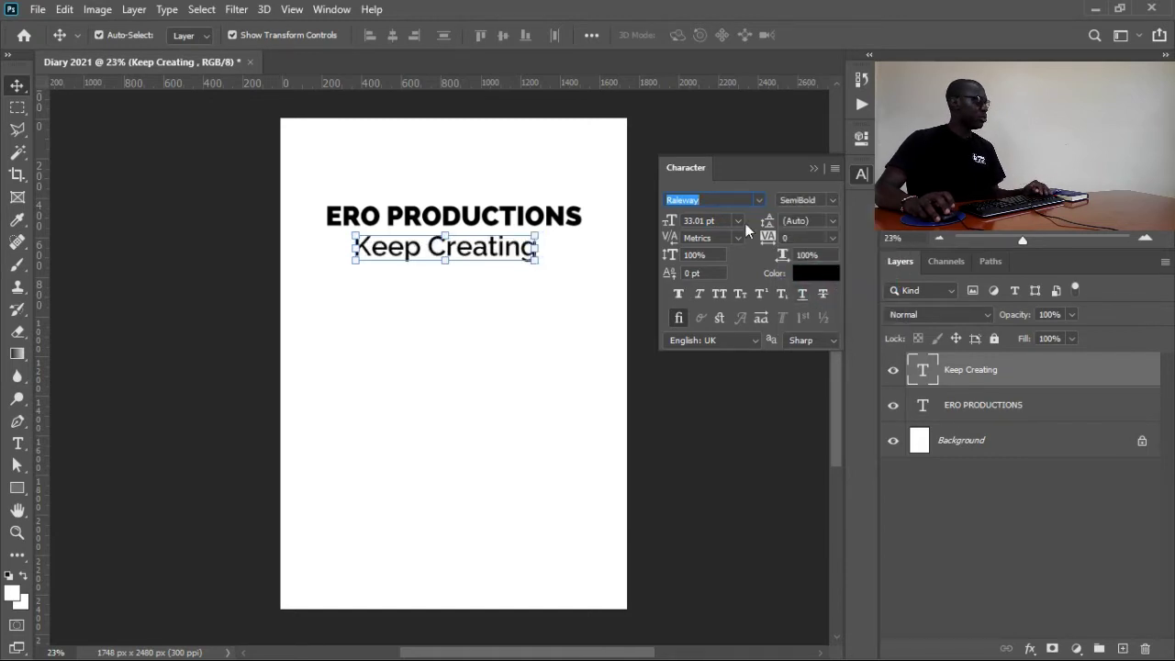
left_click(812, 169)
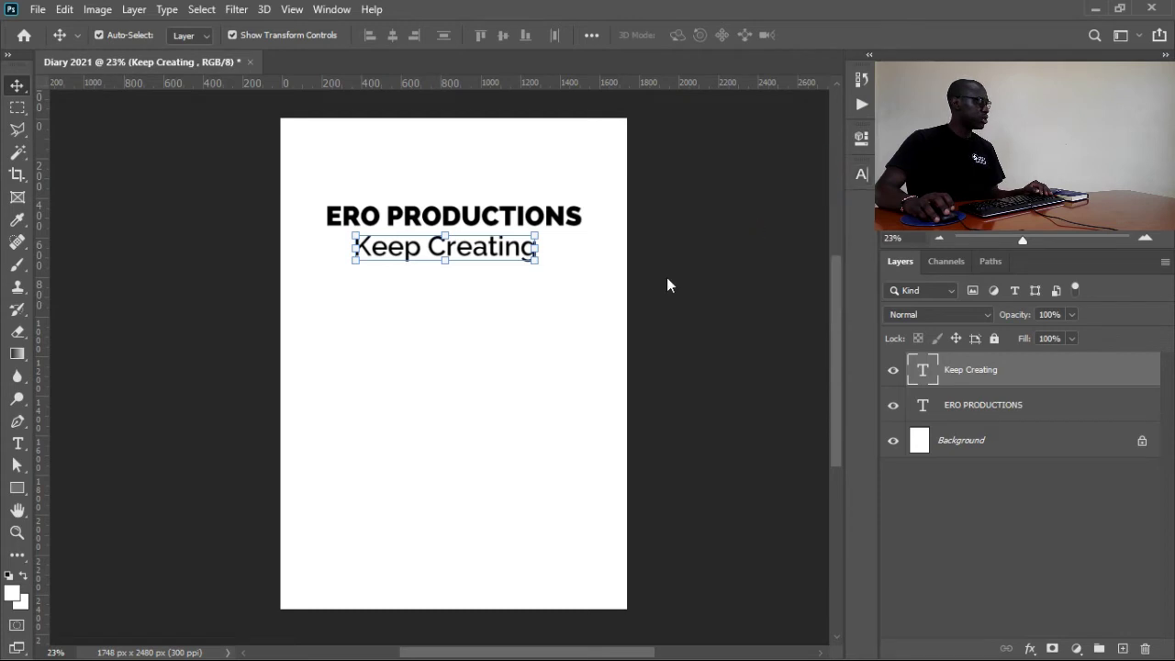
Scale the "Keep Creating" tagline down to about 23 pt around its centre, keeping it beneath the heading.
left_click(501, 278)
left_click_drag(490, 285, 554, 299)
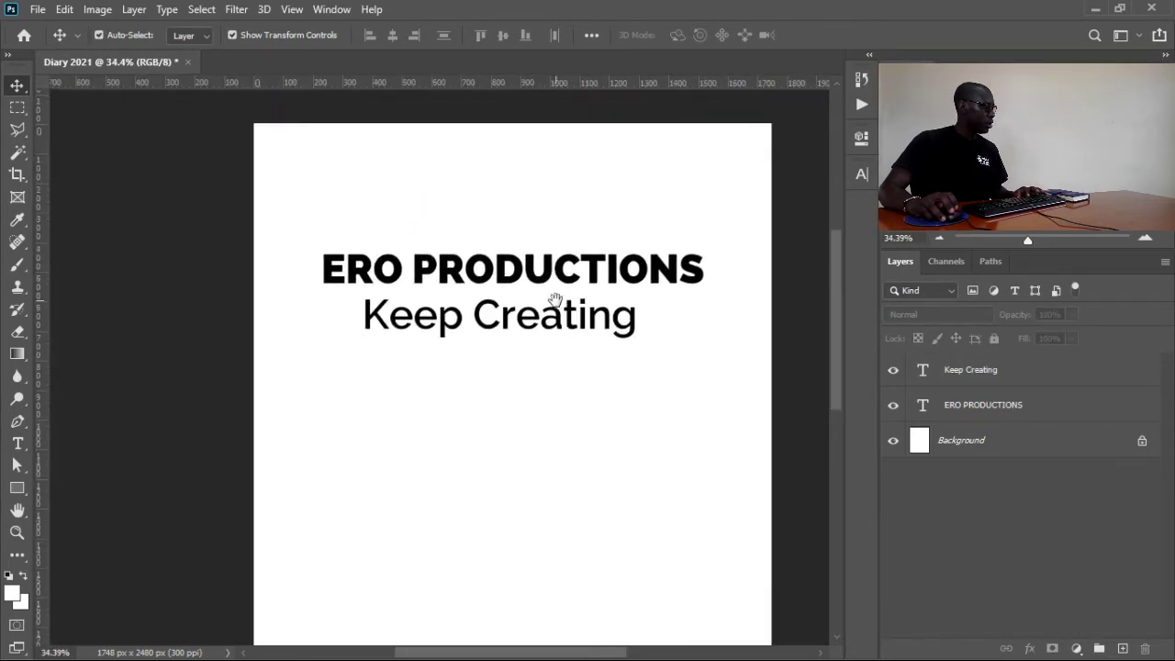
left_click(582, 317)
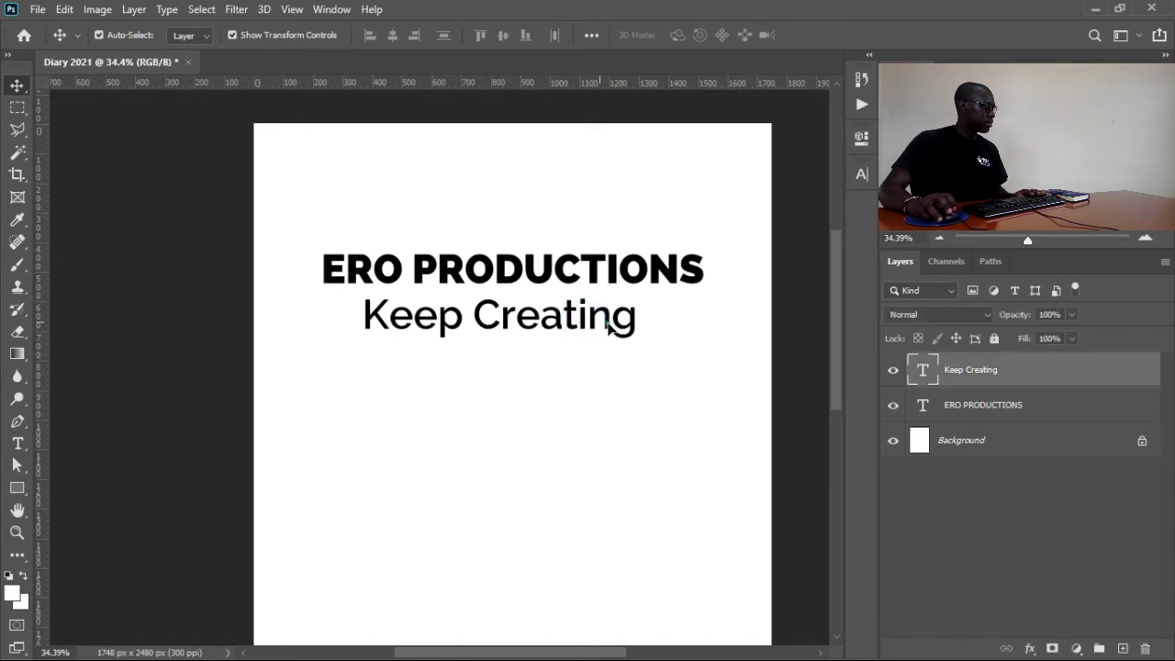
left_click(608, 324)
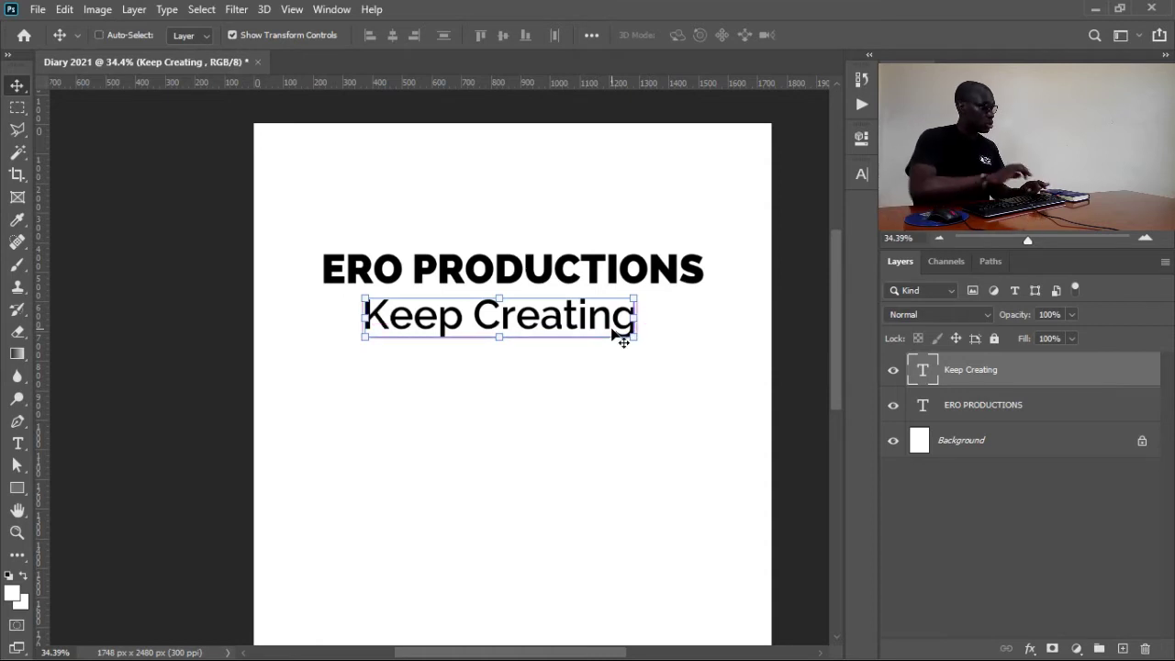
key("ctrl+t")
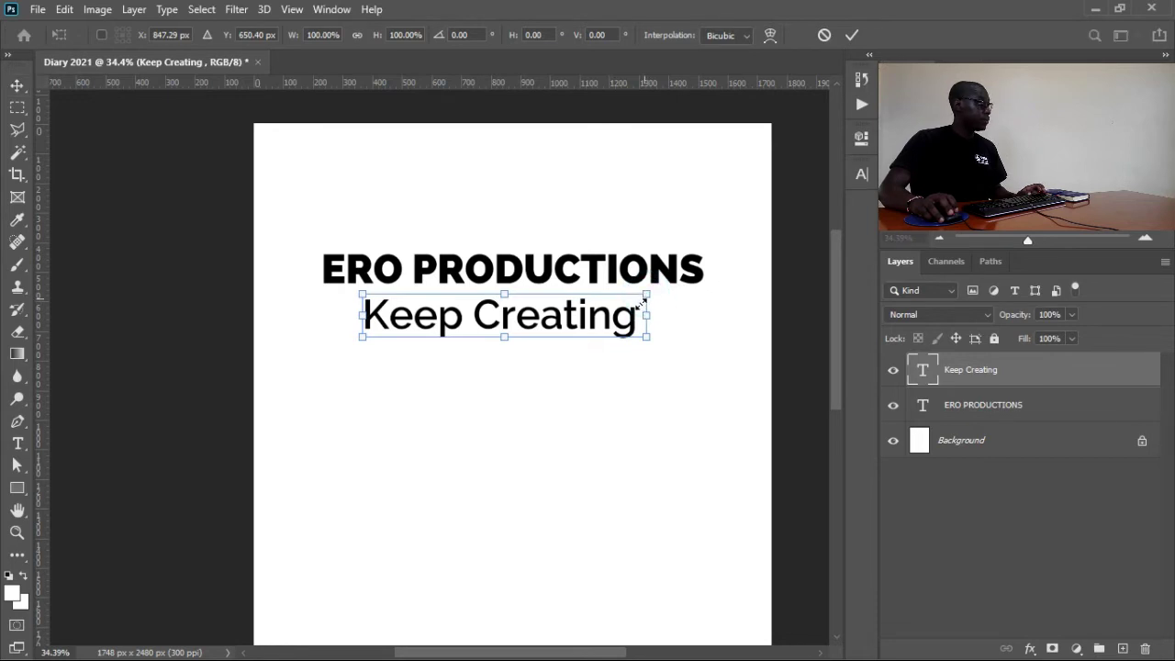
left_click_drag(647, 295, 608, 319)
key("Return")
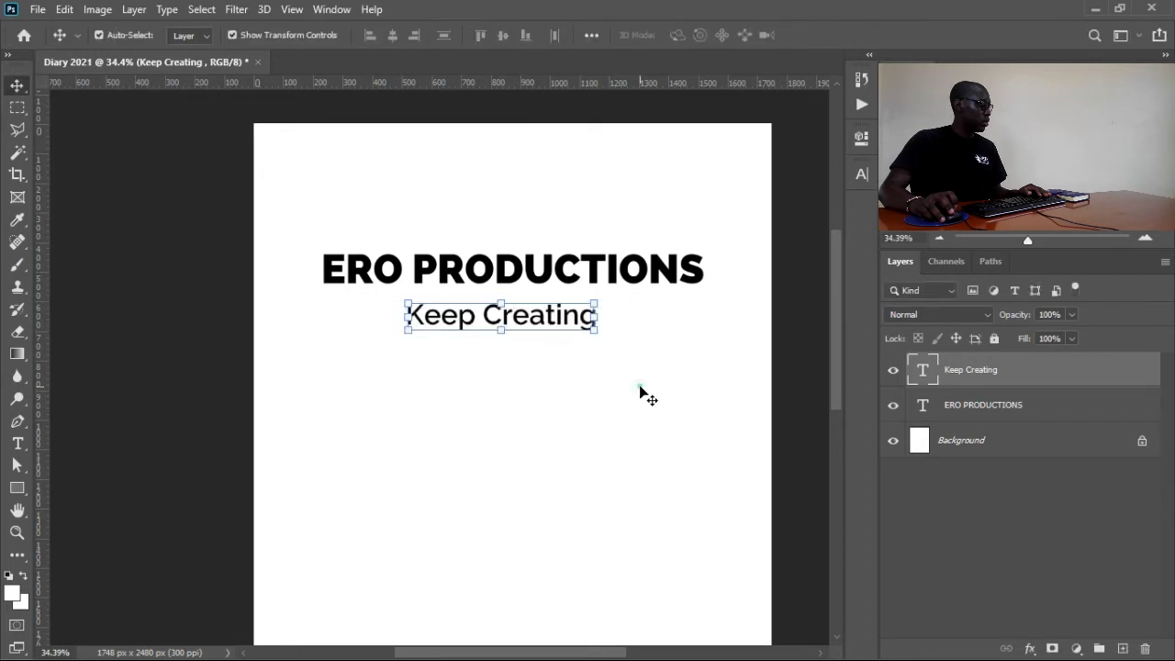
left_click_drag(563, 322, 575, 322)
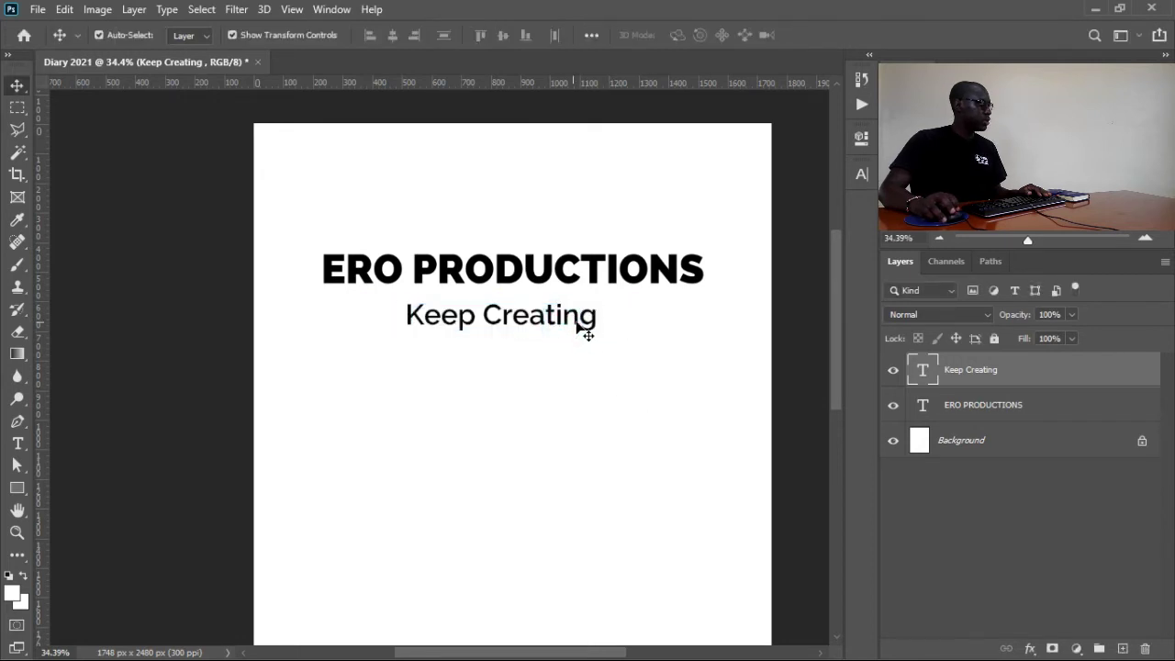
left_click(555, 319)
left_click_drag(576, 318, 585, 321)
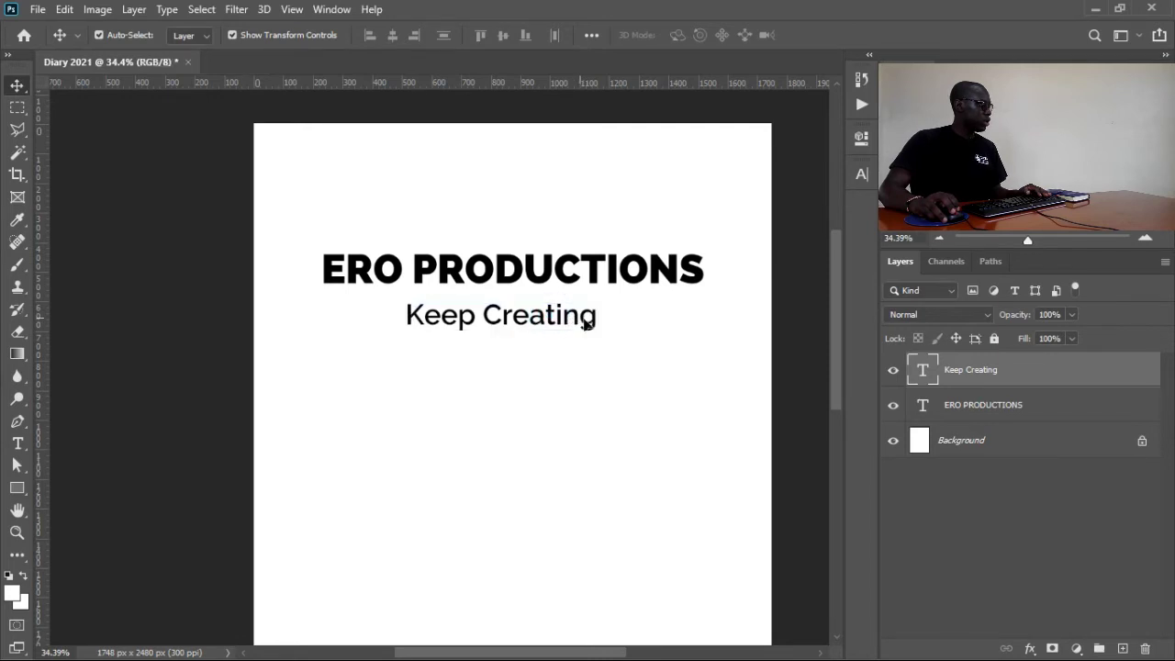
left_click(604, 395)
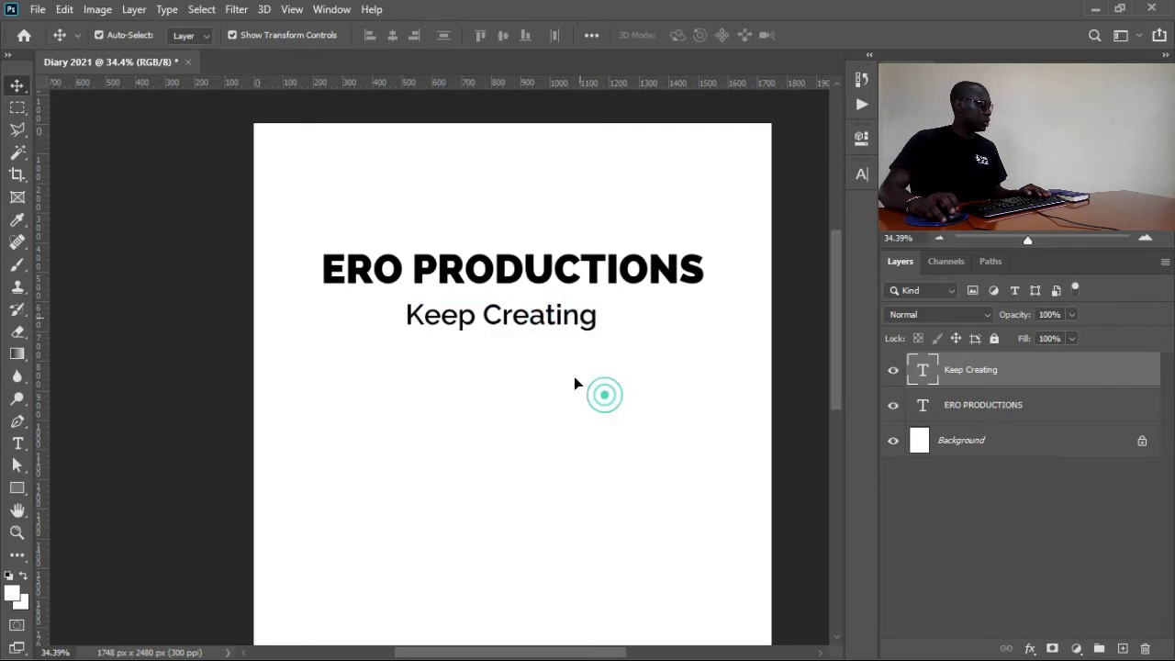
left_click(559, 315)
left_click(559, 318)
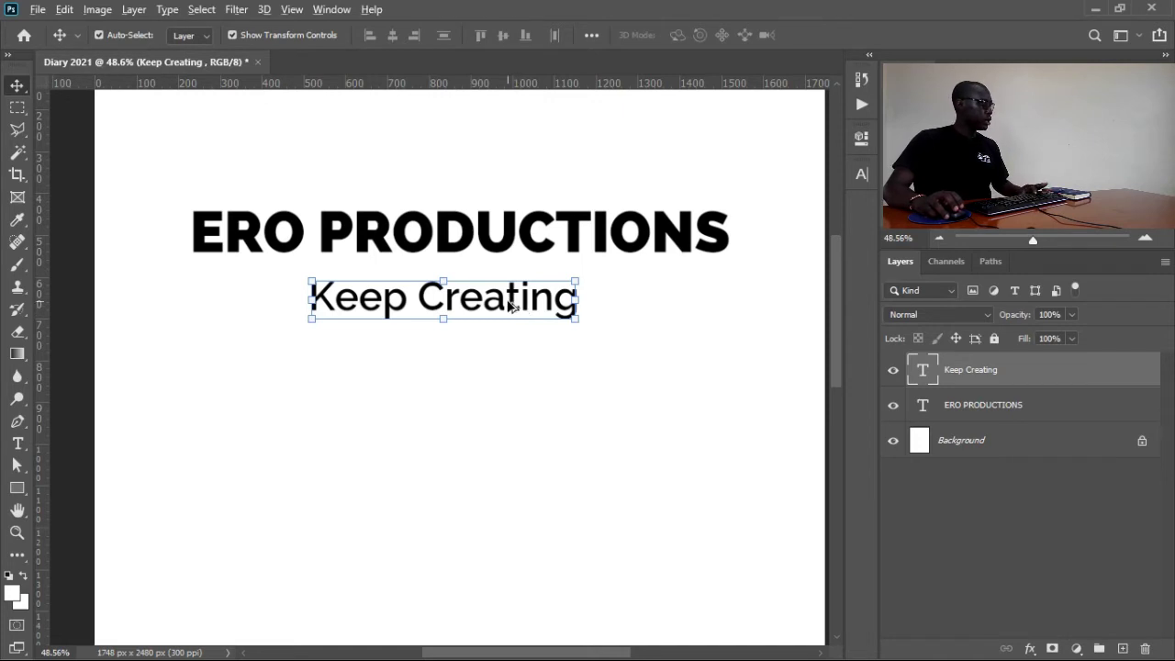
left_click_drag(511, 307, 521, 404)
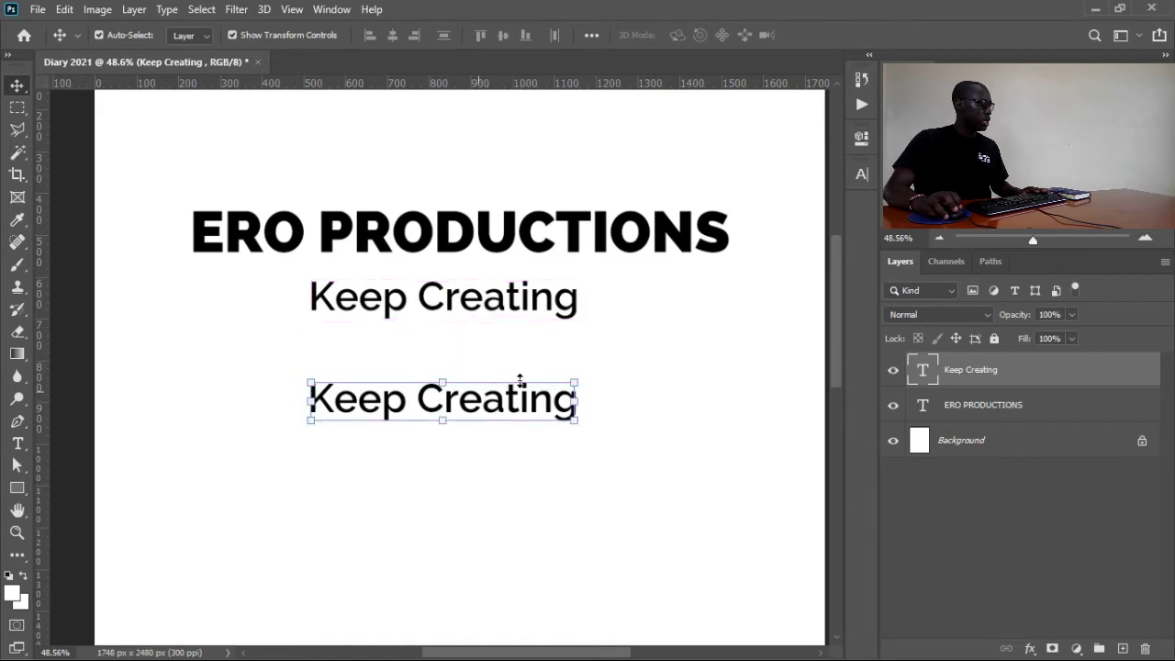
double_click(486, 411)
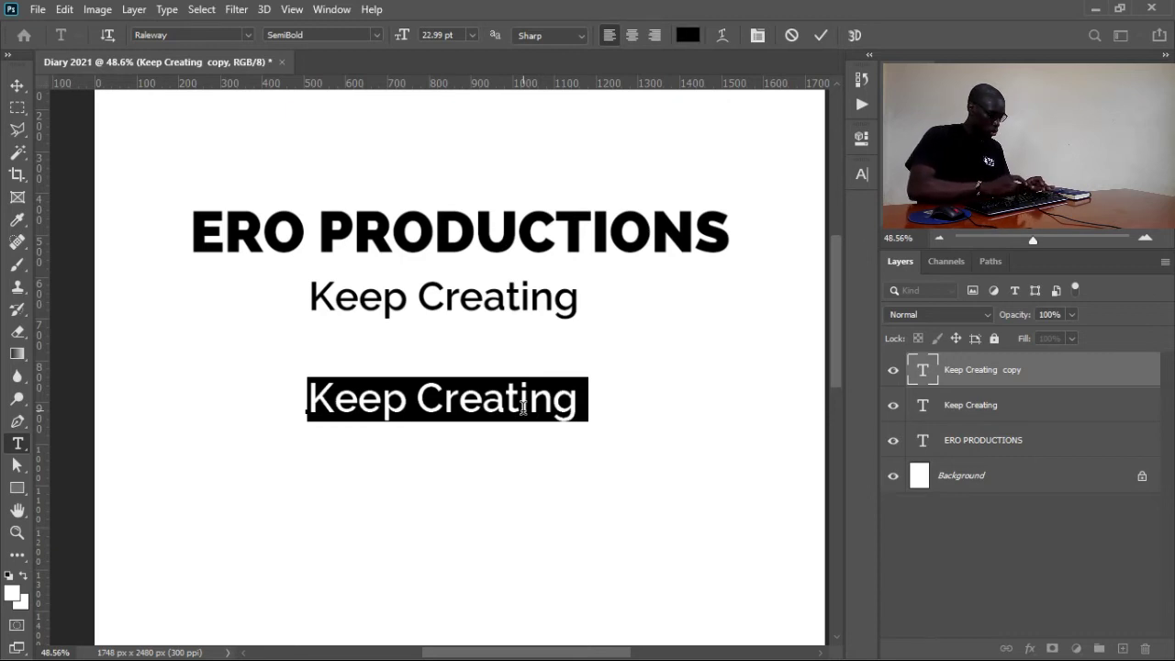
left_click(373, 402)
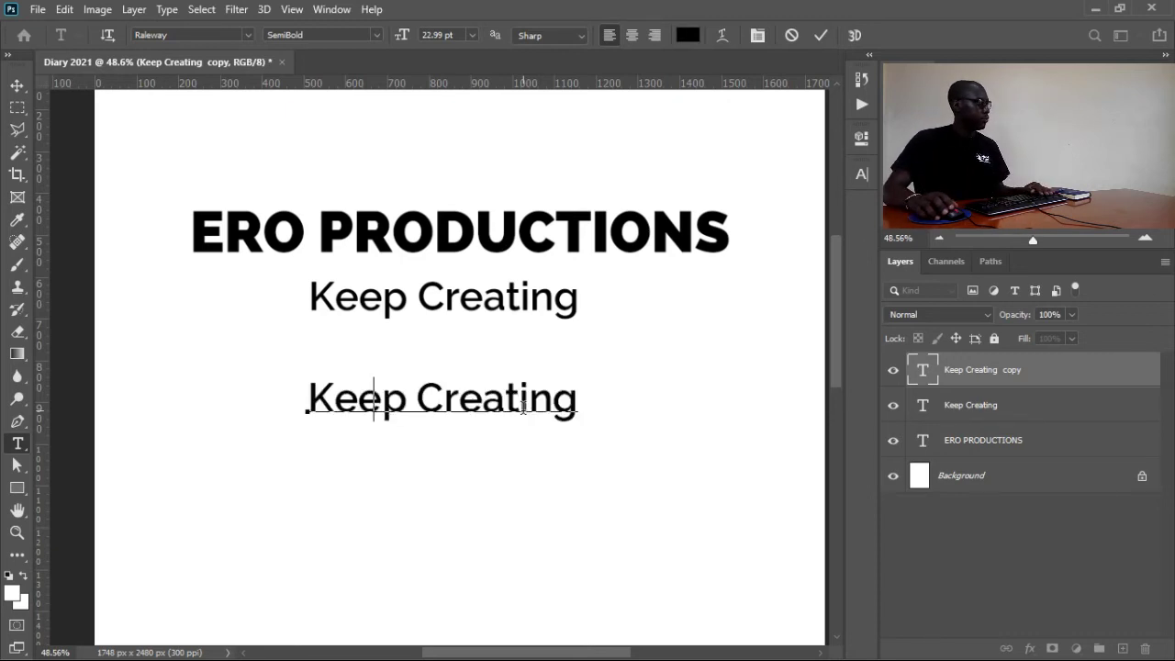
key("ctrl+a")
type("www.eroproductions.vco.ke")
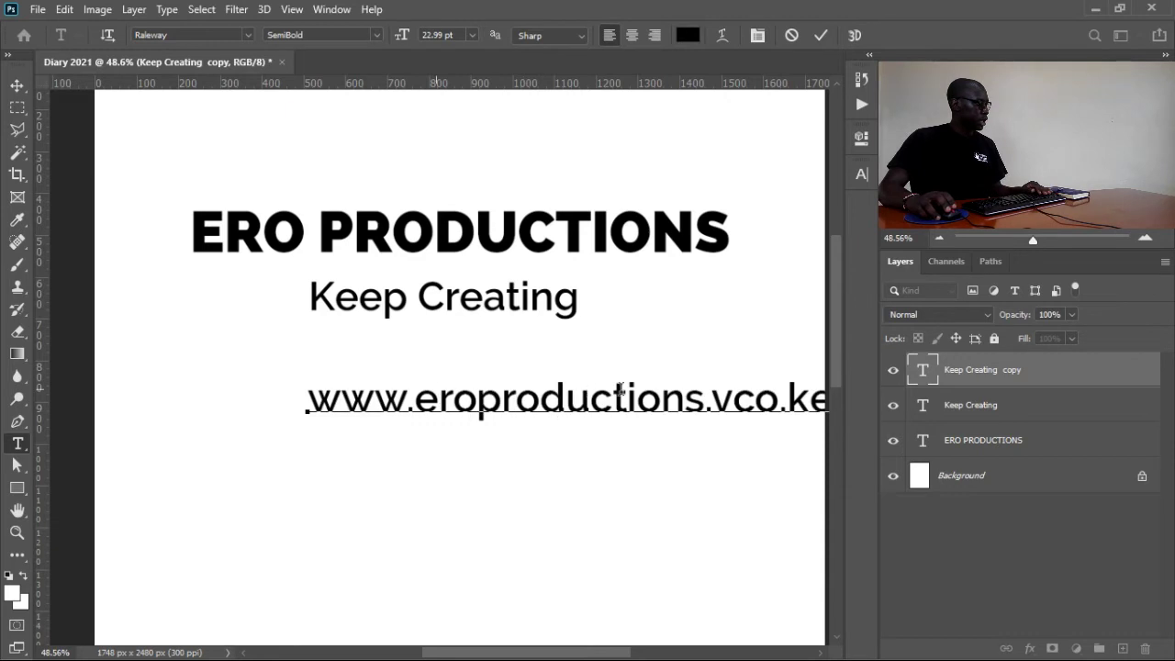
left_click(747, 399)
key("BackSpace")
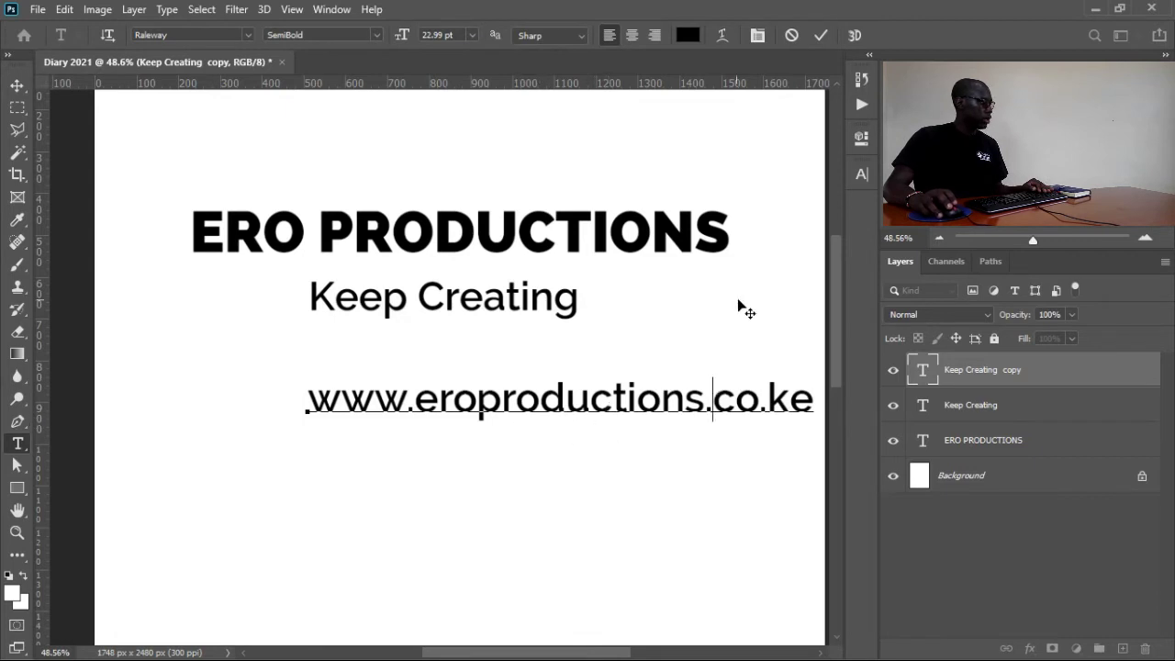
Reduce the website address text's font size to 11.99 pt, commit the text edit and deselect the layer.
key("ctrl")
key("ctrl+a")
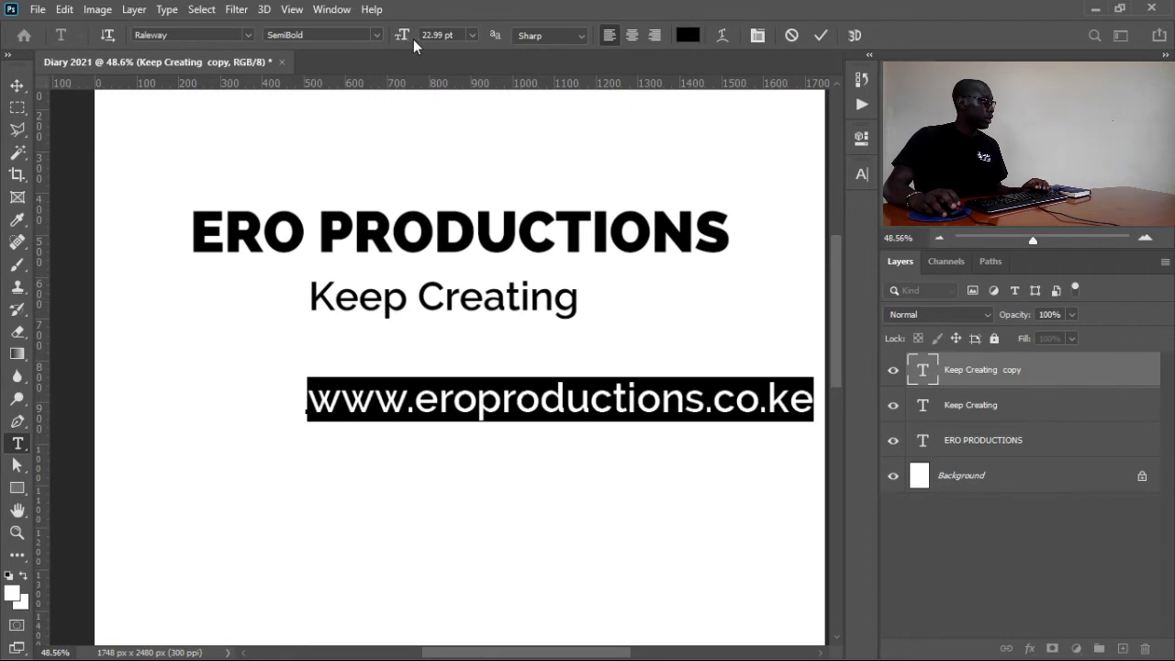
left_click_drag(405, 41, 396, 42)
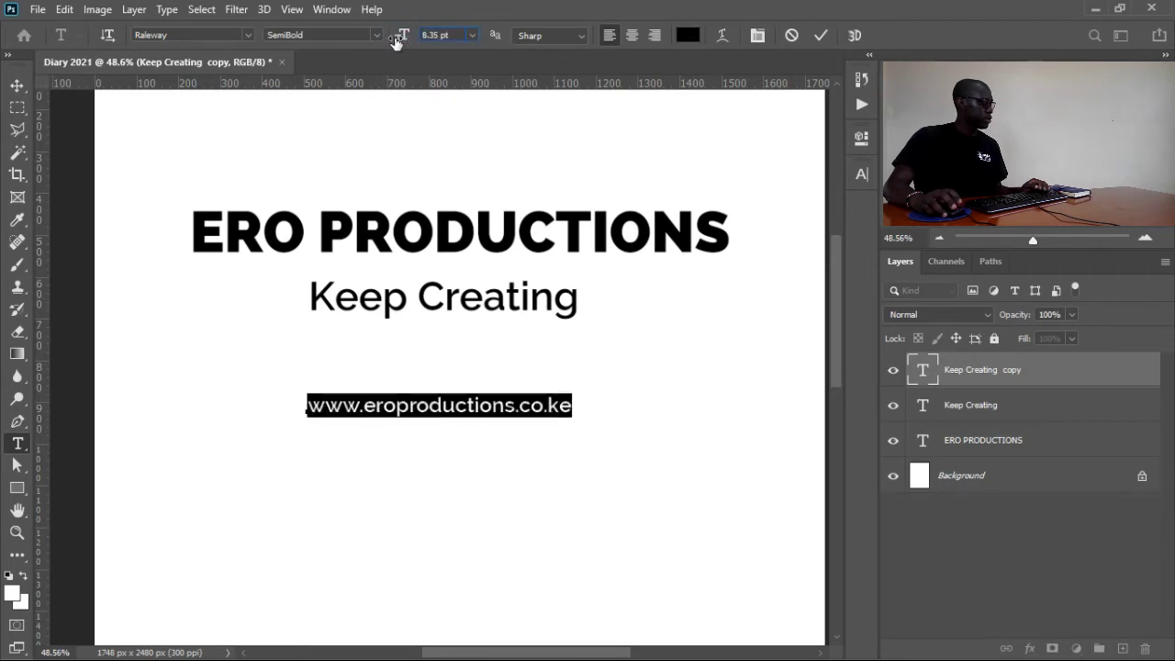
left_click(826, 38)
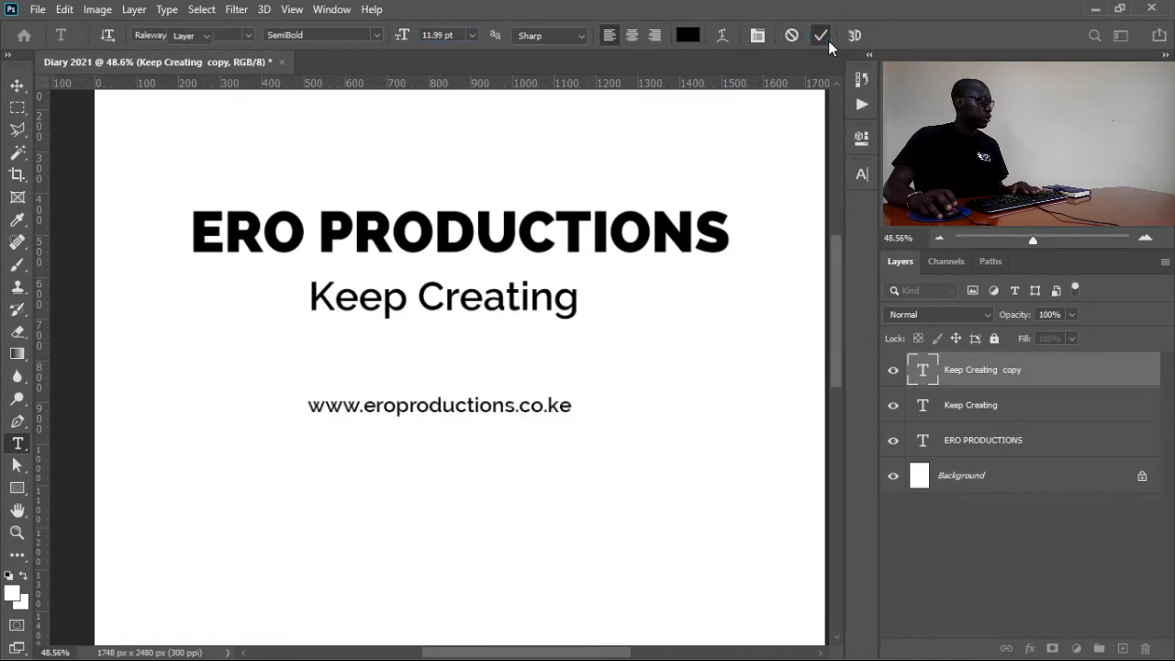
key("v")
left_click(754, 374)
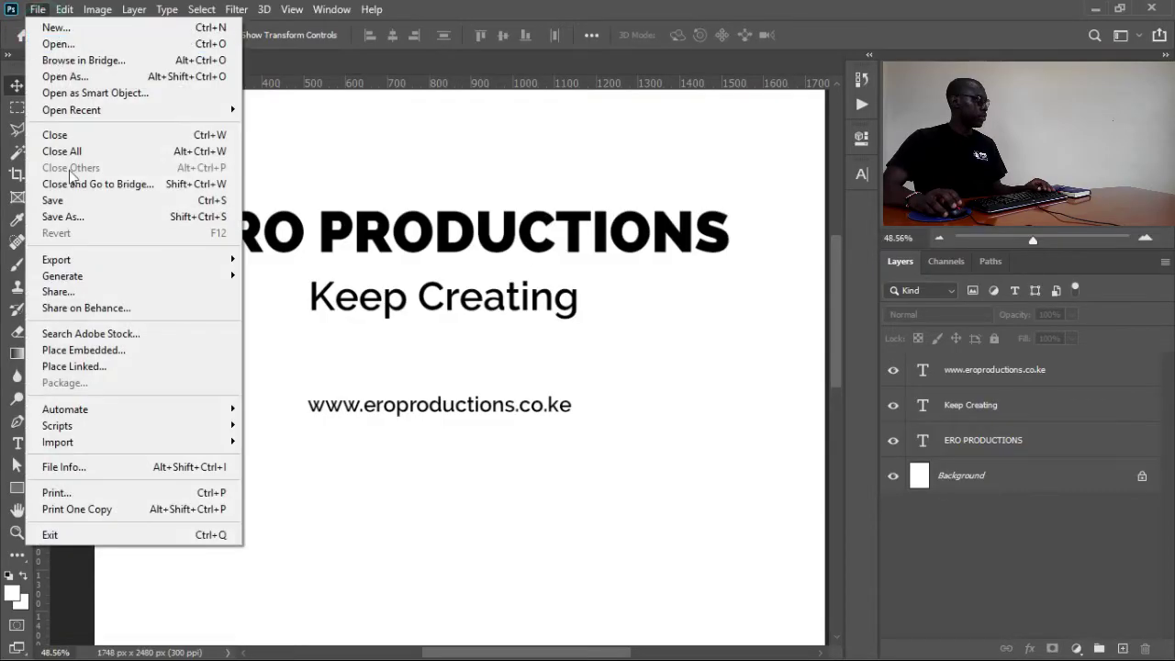
Place the Ero-Logo-Vector file from the Logo folder on drive D: into the cover as an embedded image.
left_click(78, 350)
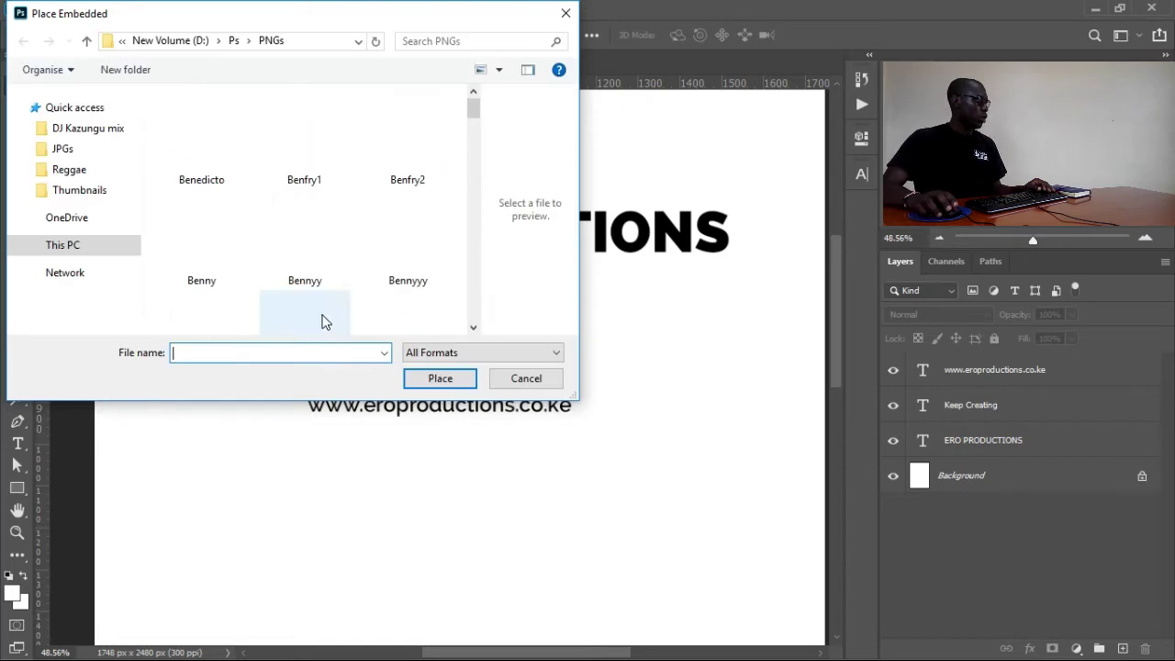
left_click(219, 42)
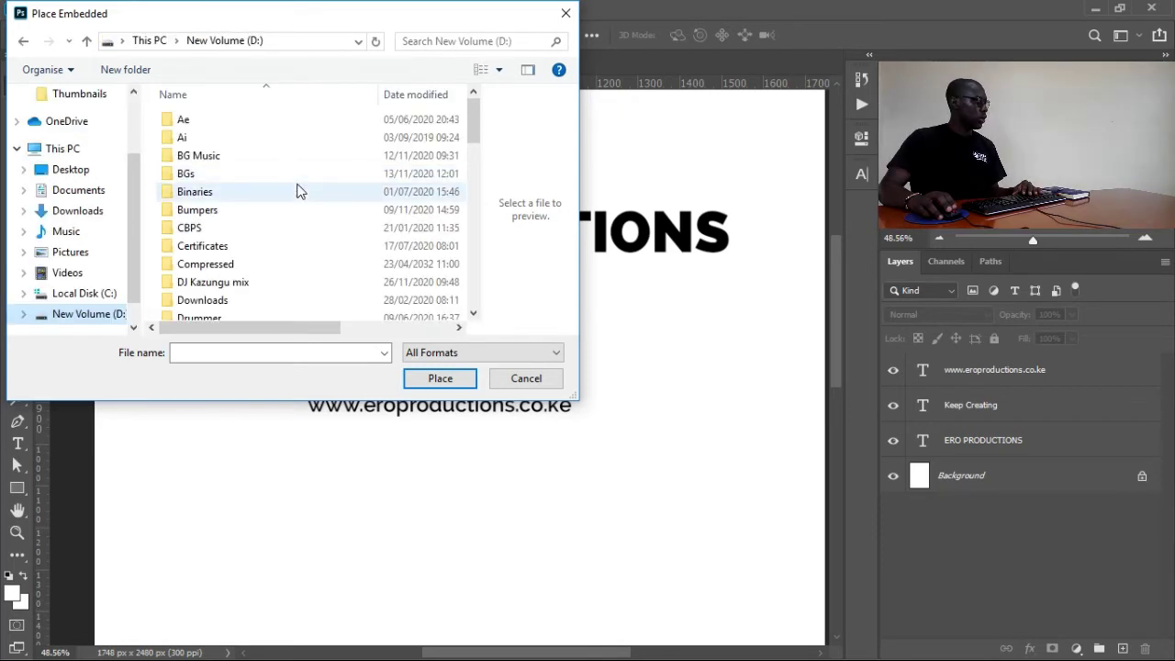
scroll(299, 190, "down", 4)
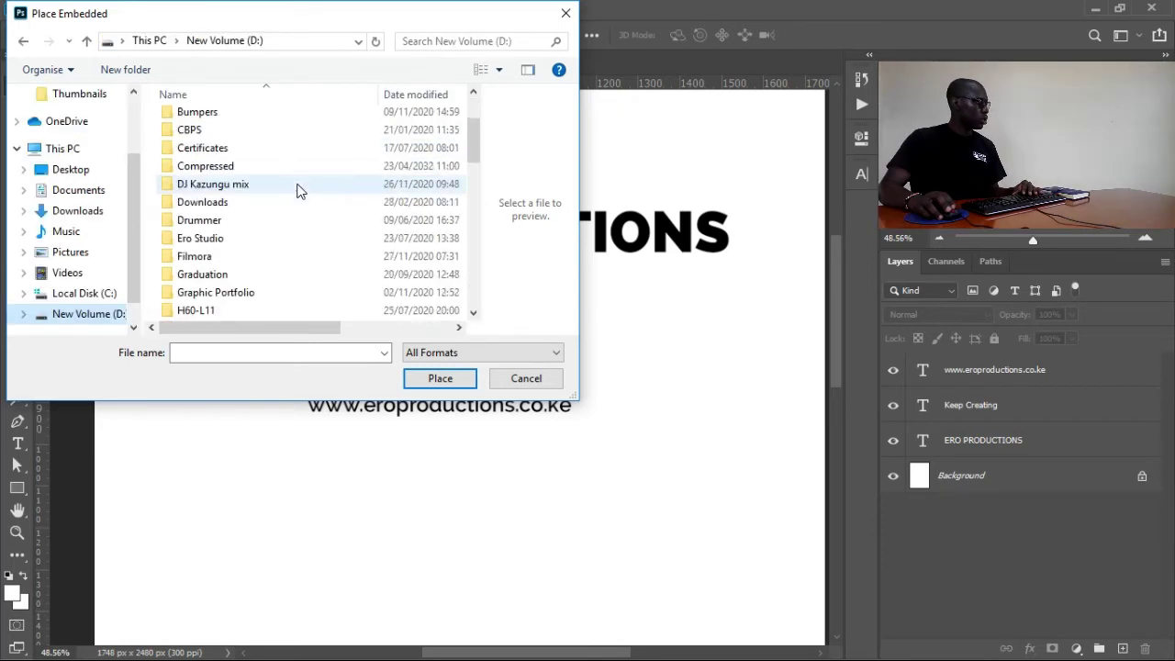
scroll(299, 190, "down", 1)
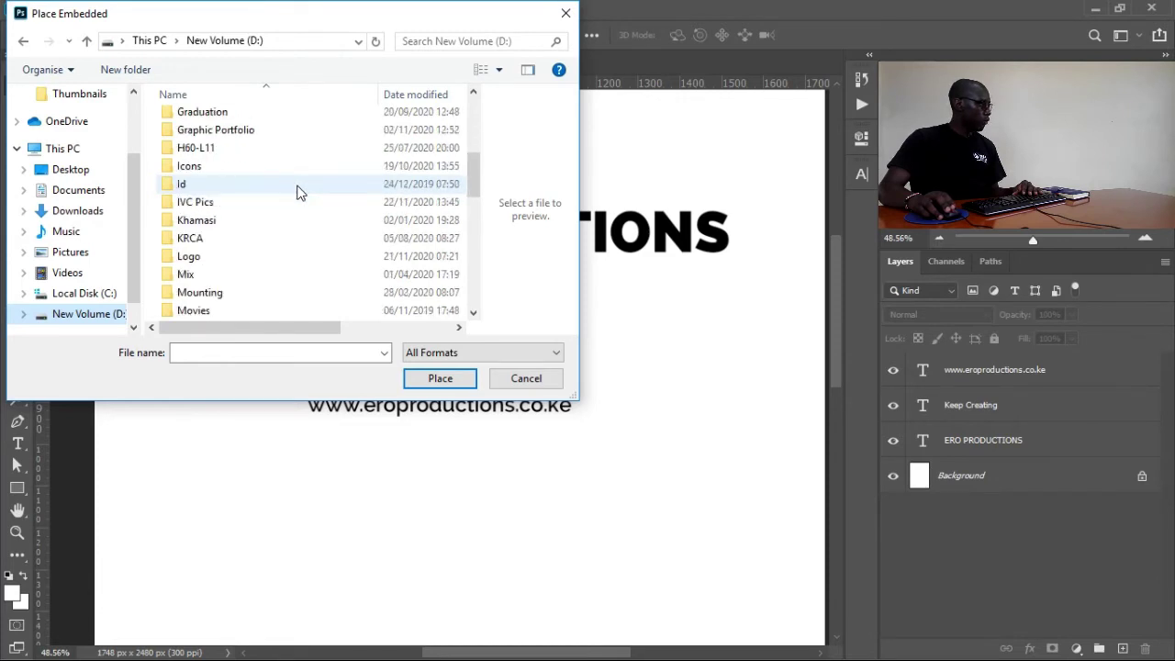
double_click(204, 263)
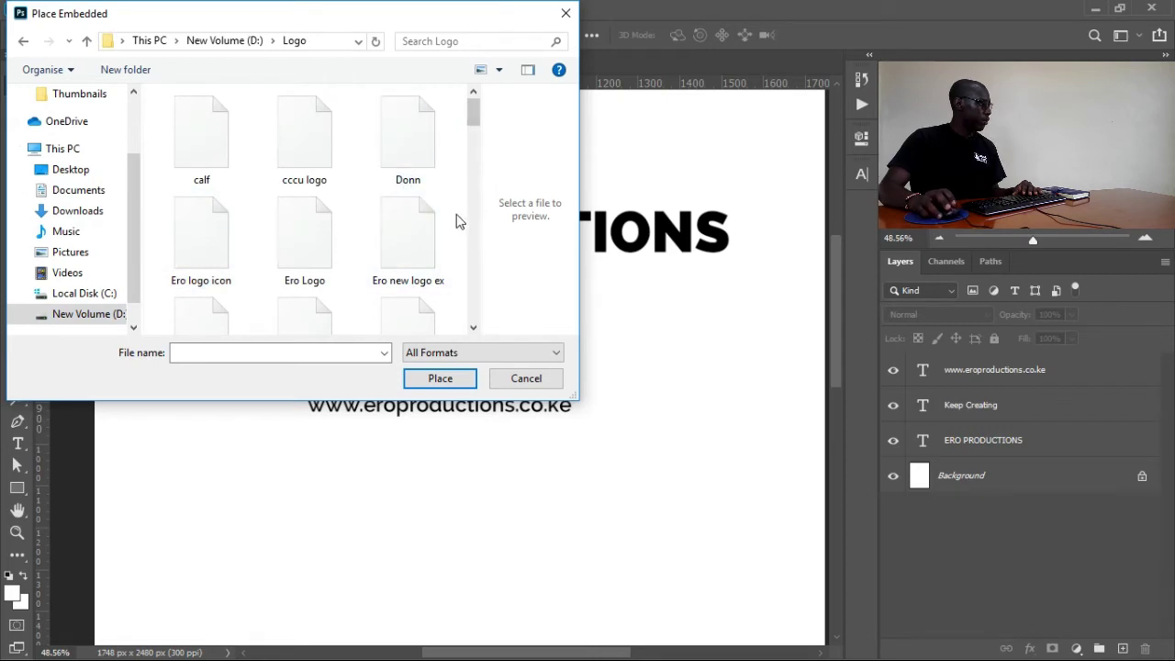
left_click(476, 325)
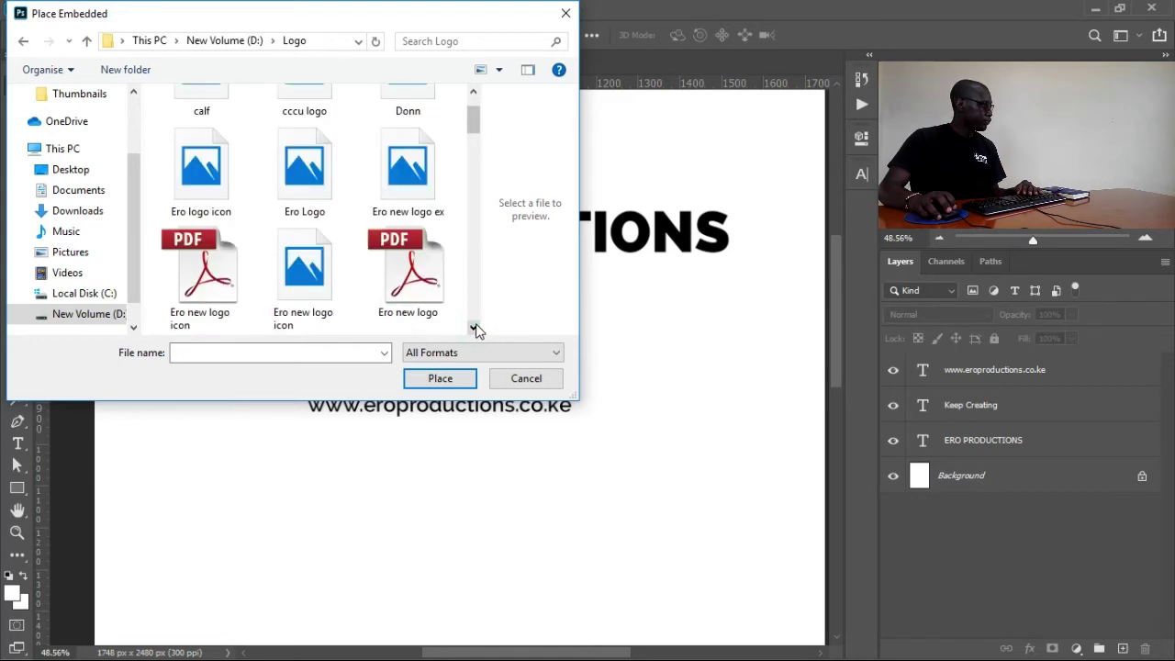
left_click(476, 327)
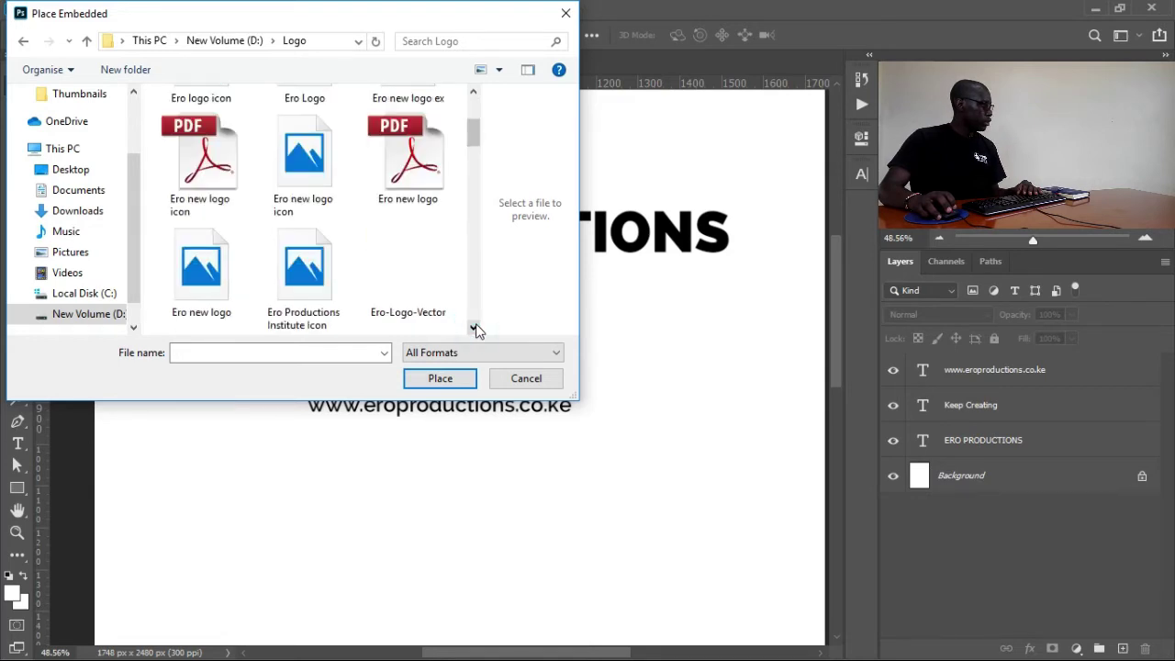
left_click(474, 327)
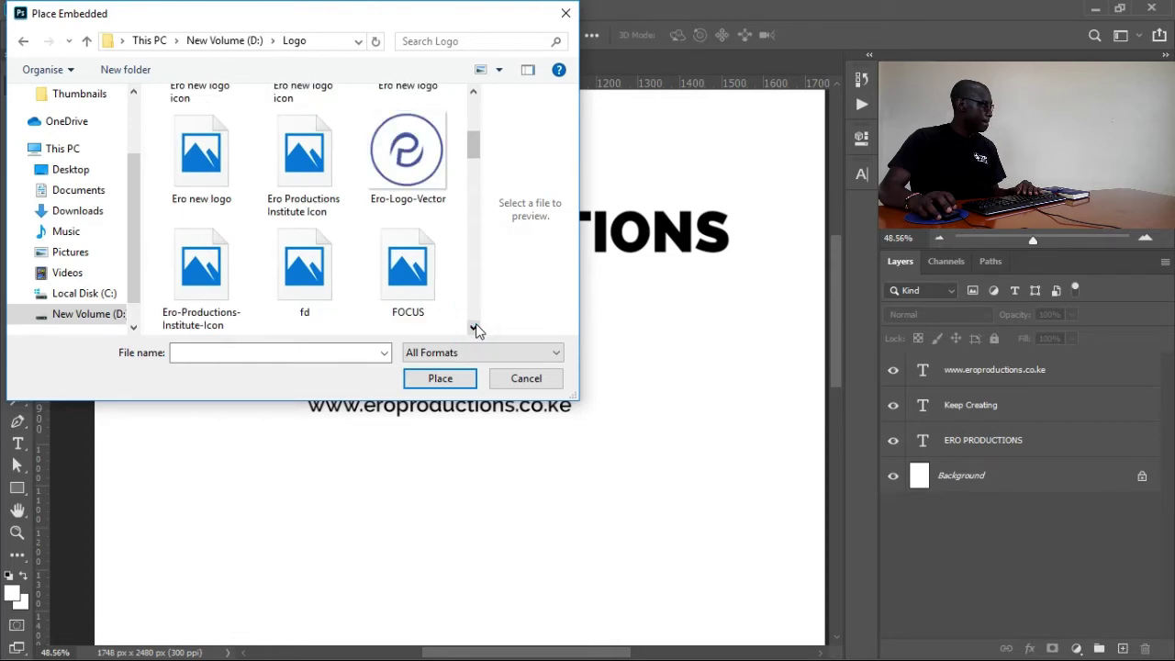
left_click(407, 151)
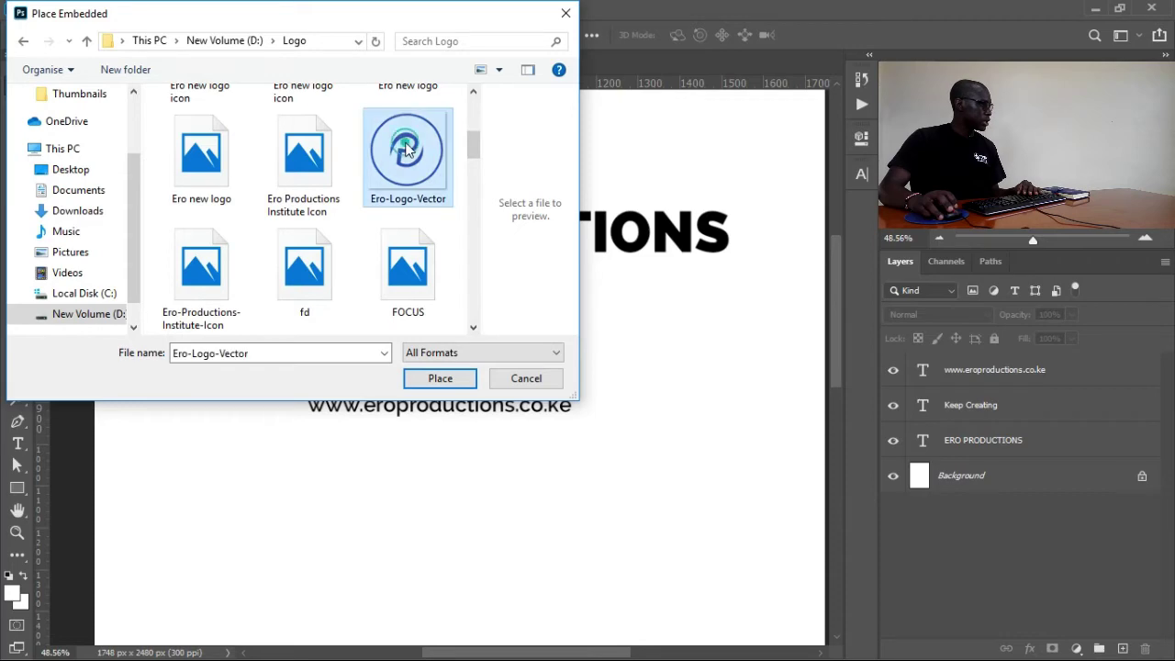
left_click(441, 377)
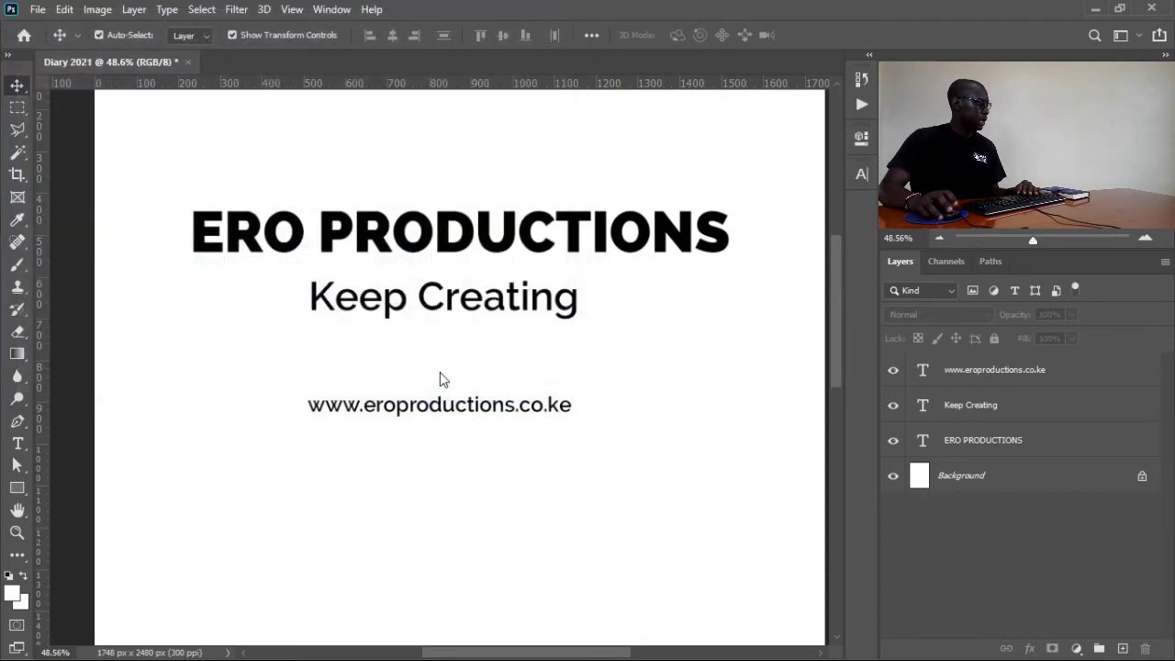